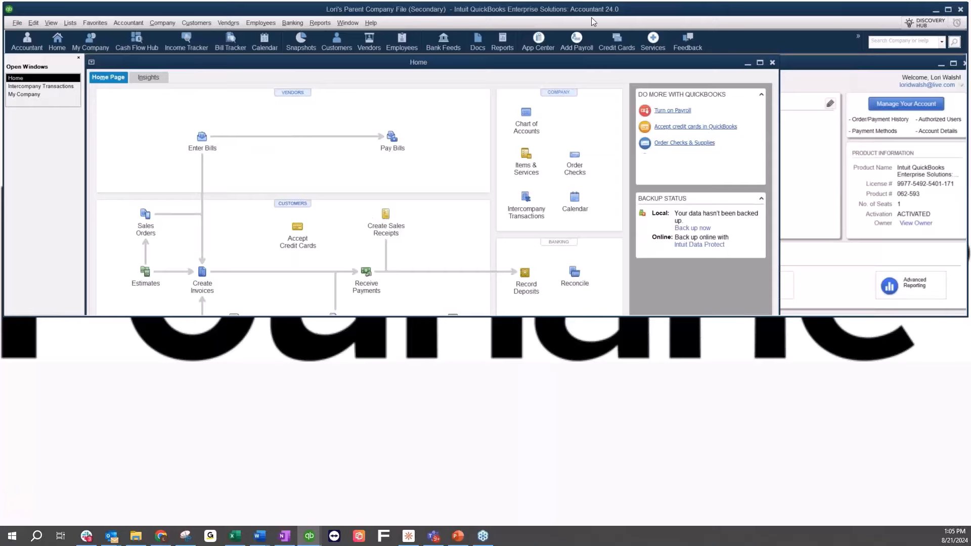
- Open the Intercompany Transactions page of the company file and enlarge it to fill the workspace
left_click(949, 10)
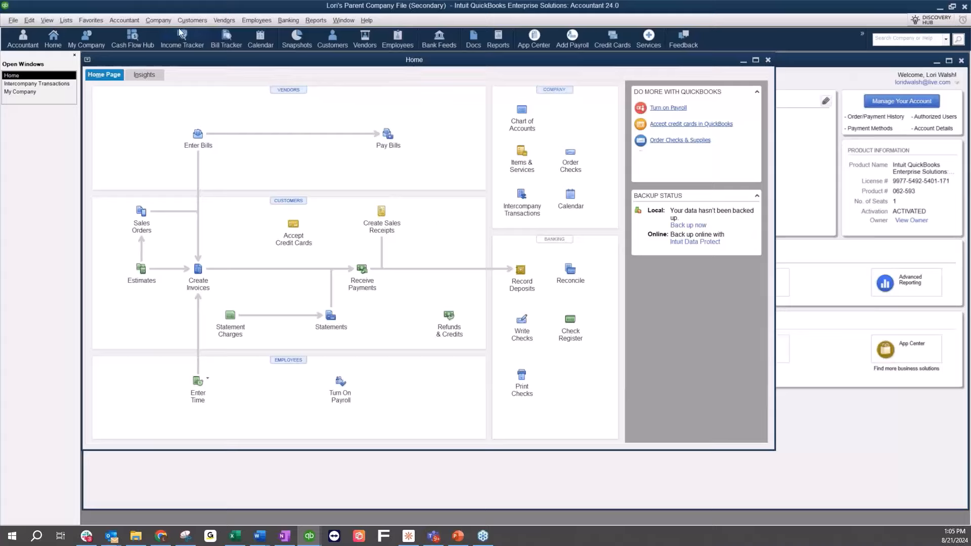
left_click(161, 21)
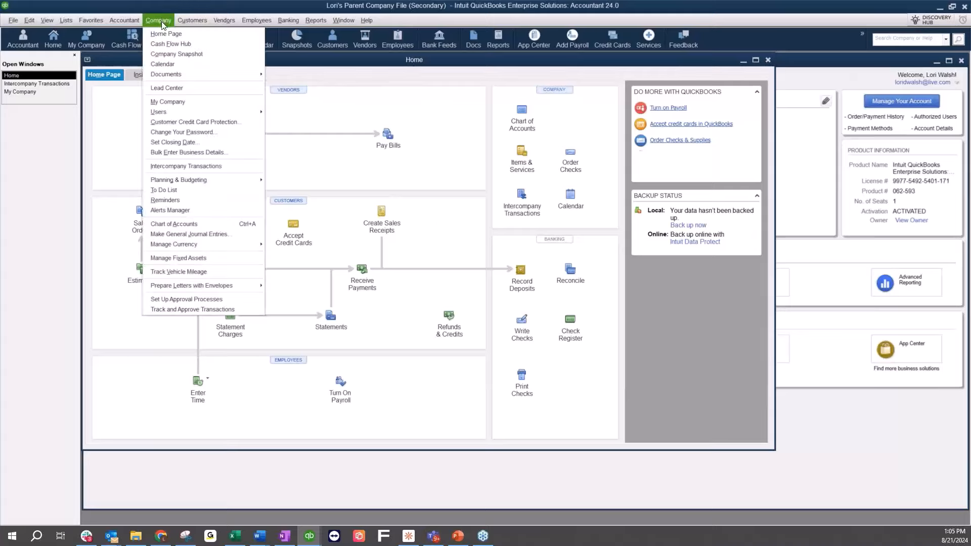
left_click(196, 169)
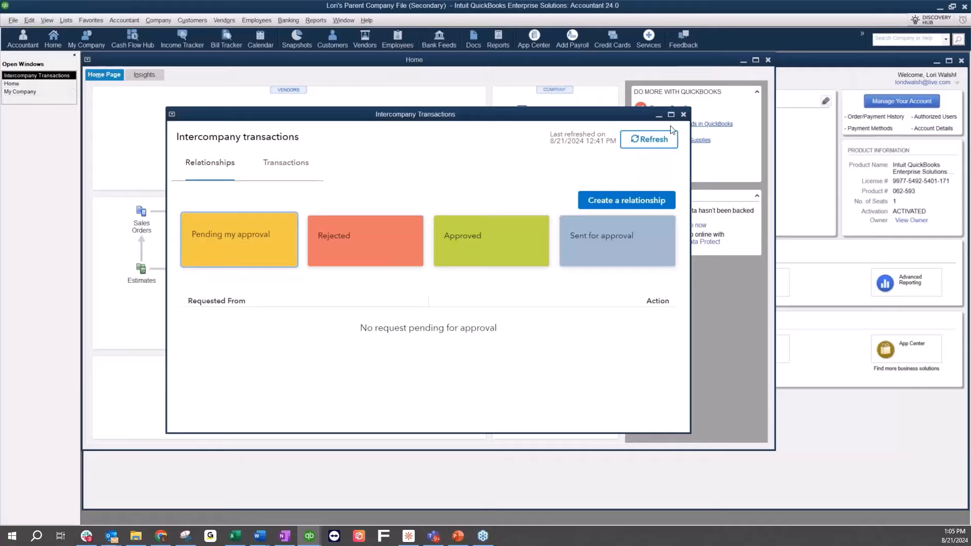
left_click(672, 115)
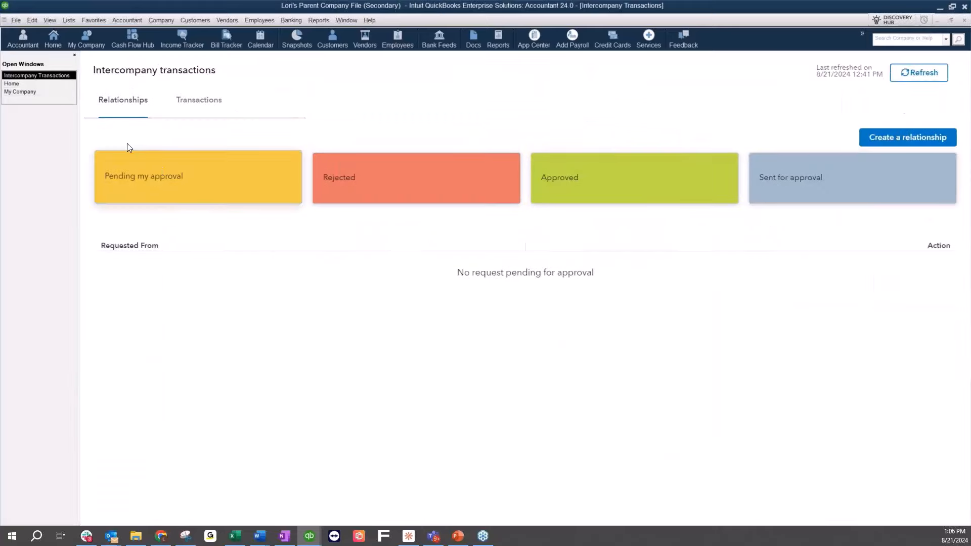
- Review the intercompany transactions and relationships views and the prerequisites for creating a relationship, then dismiss the notes
left_click(196, 108)
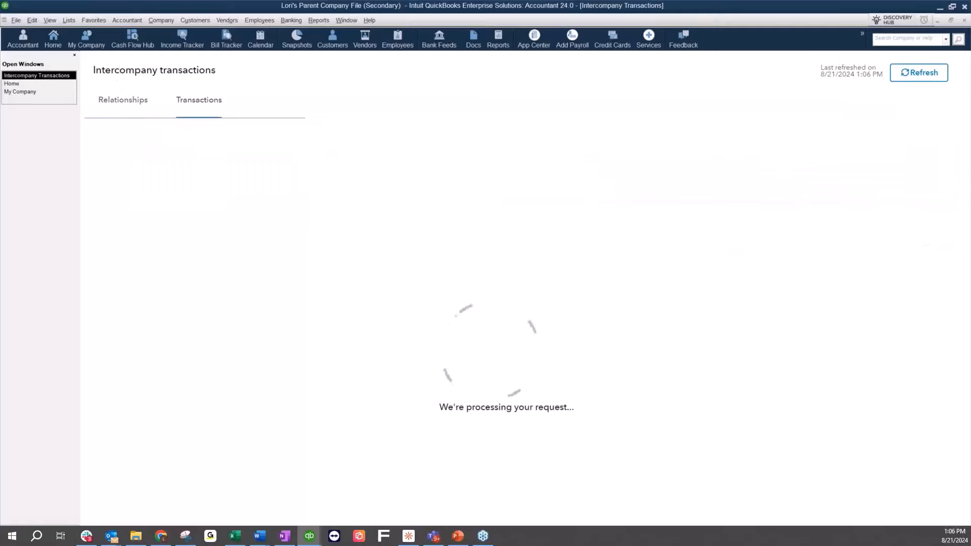
left_click(125, 100)
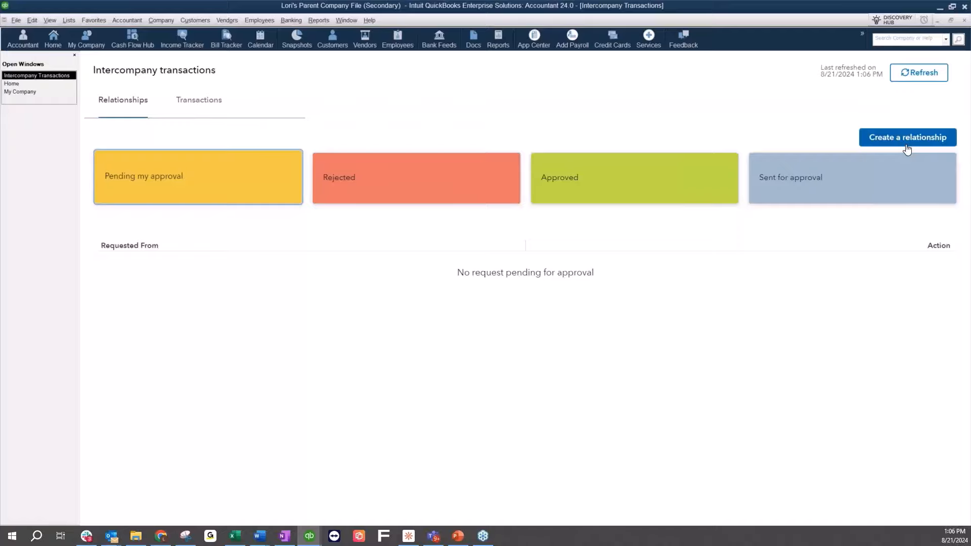
left_click(903, 137)
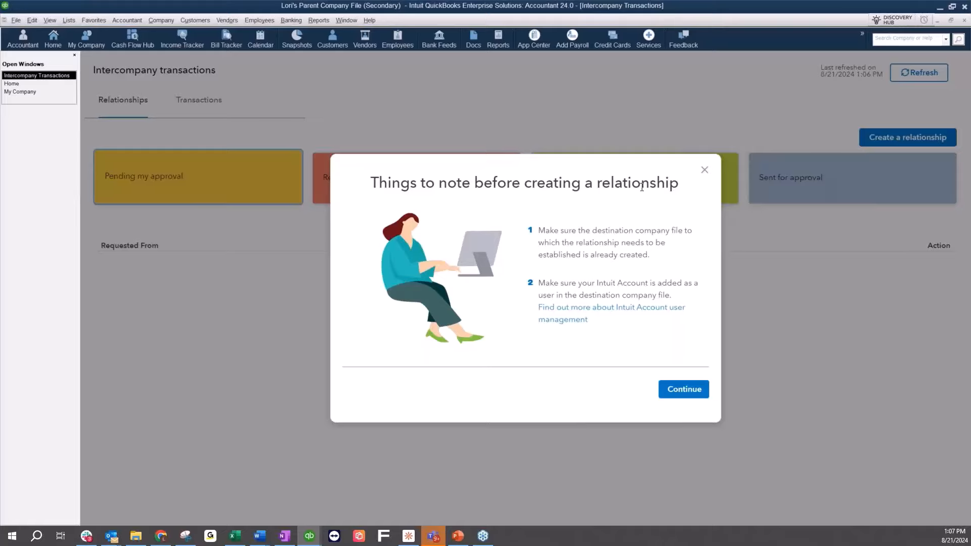
left_click(704, 170)
- Search the chart of accounts for "inter" to check the intercompany accounts, then close the list
left_click(68, 21)
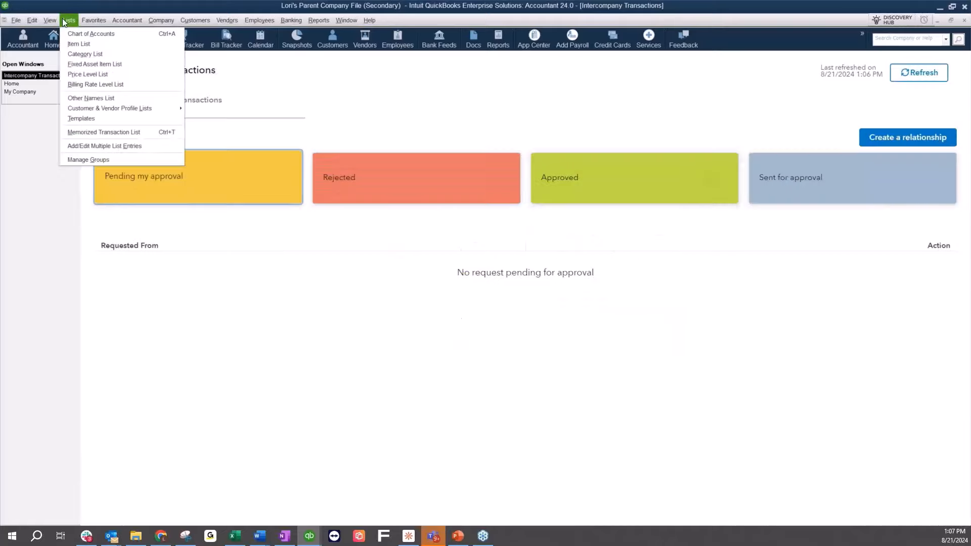
left_click(91, 33)
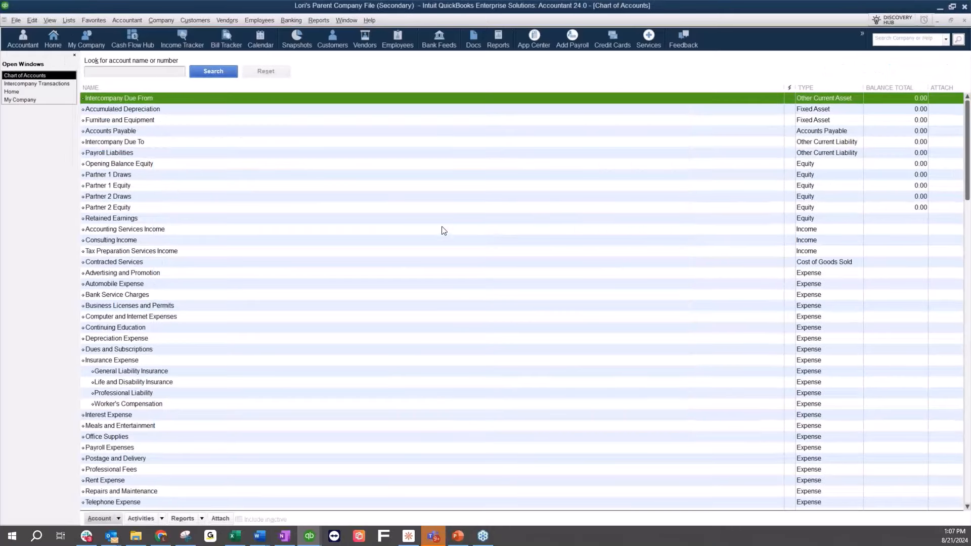
left_click(148, 71)
type("due")
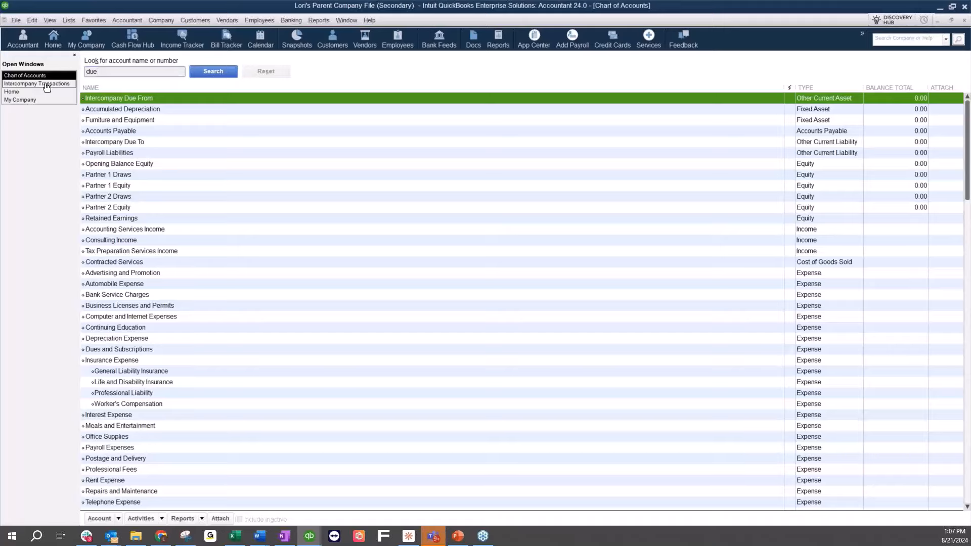
key("BackSpace")
key("BackSpace")
key("BackSpace")
type("inter")
key("Return")
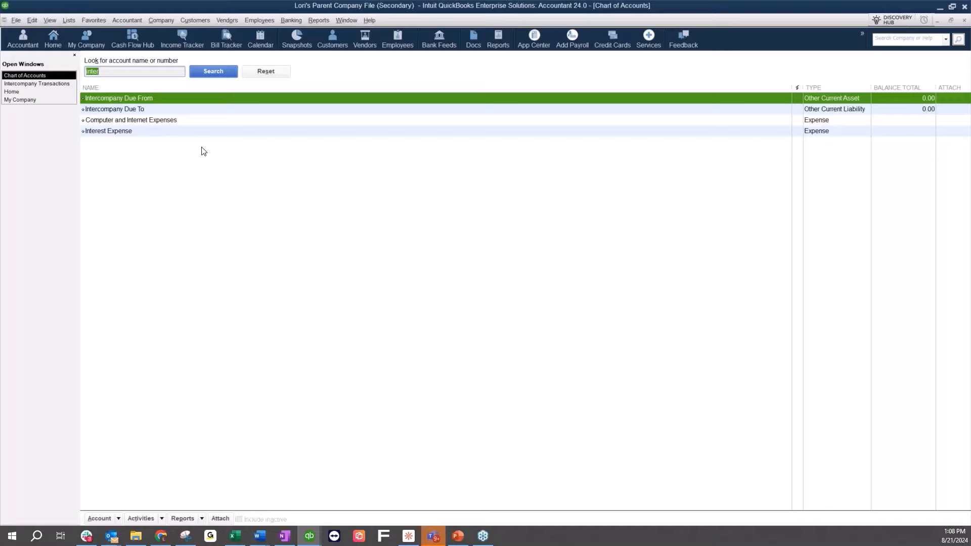
left_click(966, 23)
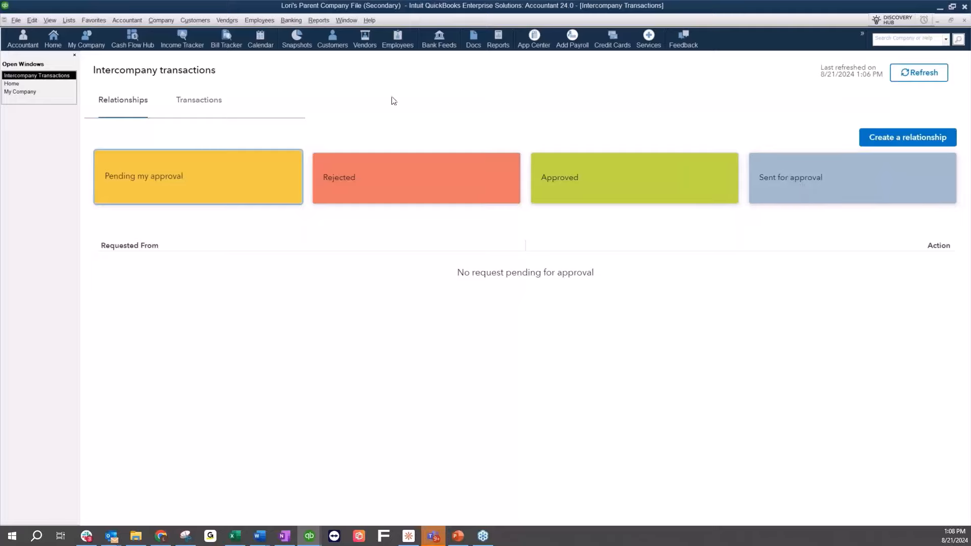
left_click(126, 20)
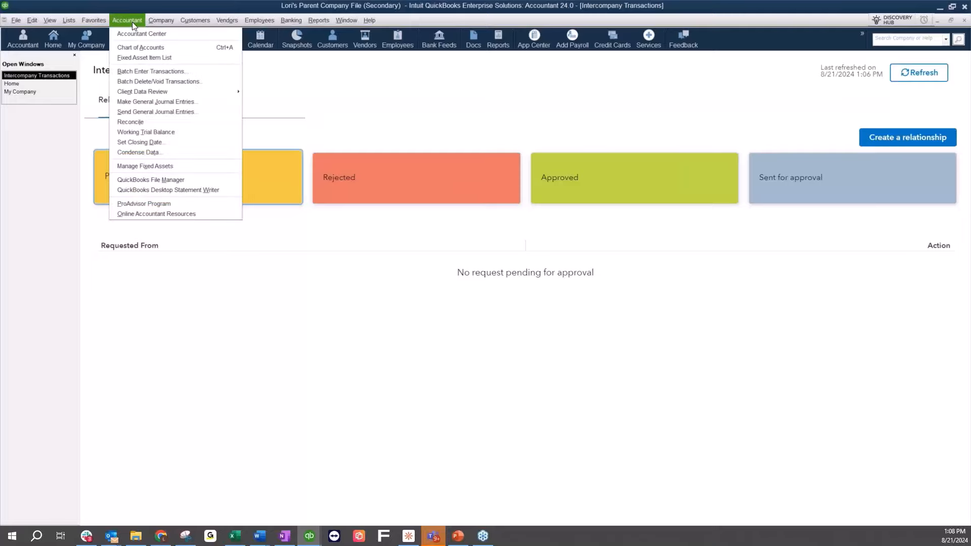
mouse_move(157, 19)
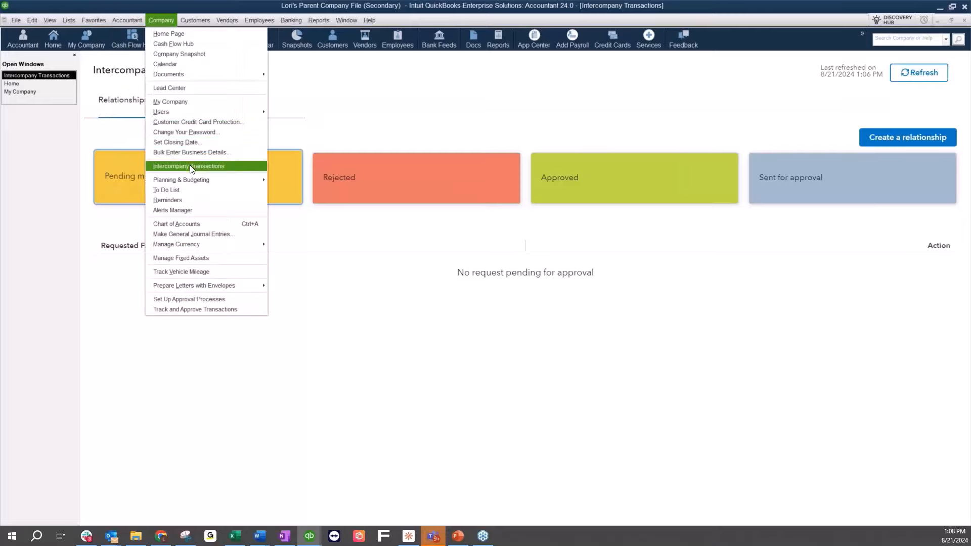
left_click(544, 335)
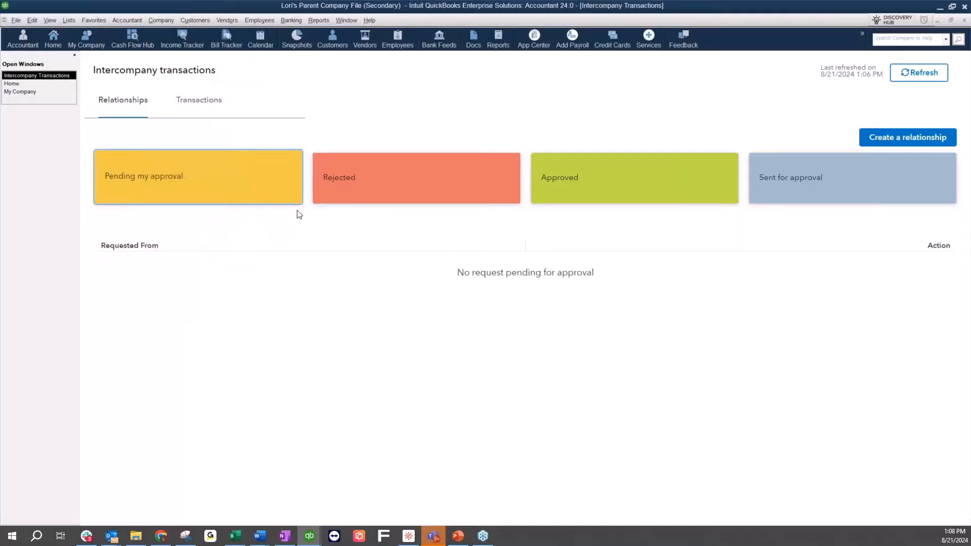
- Refresh the intercompany relationships data and open a blank vendor bill
left_click(931, 75)
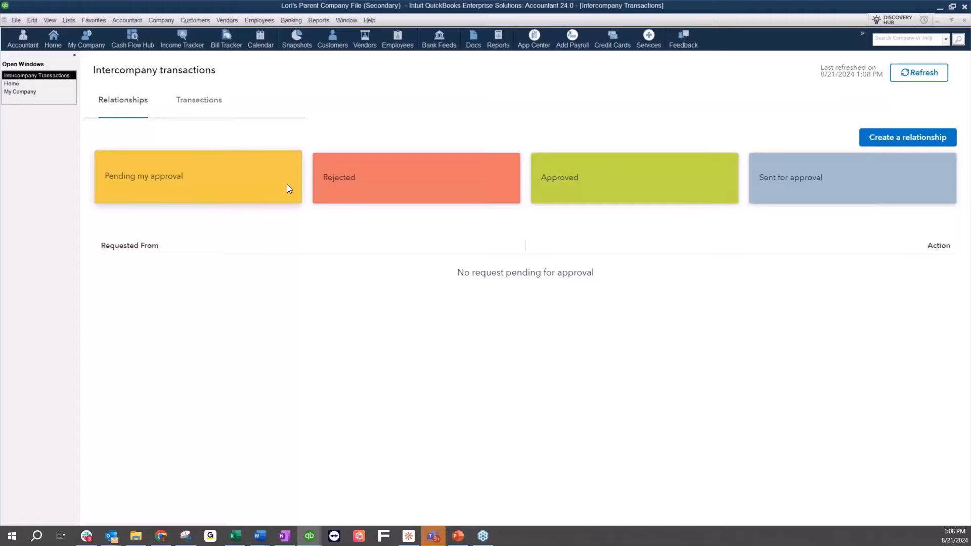
left_click(228, 20)
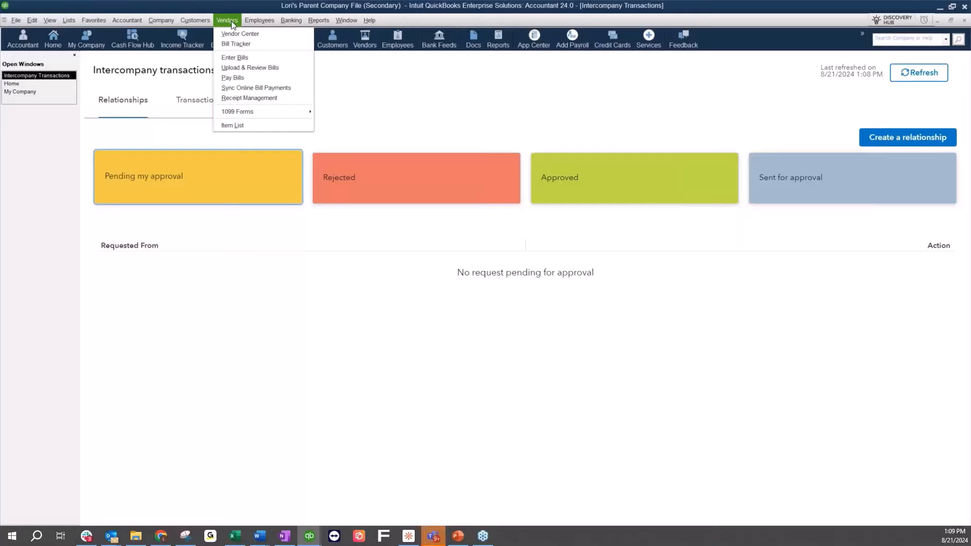
left_click(245, 57)
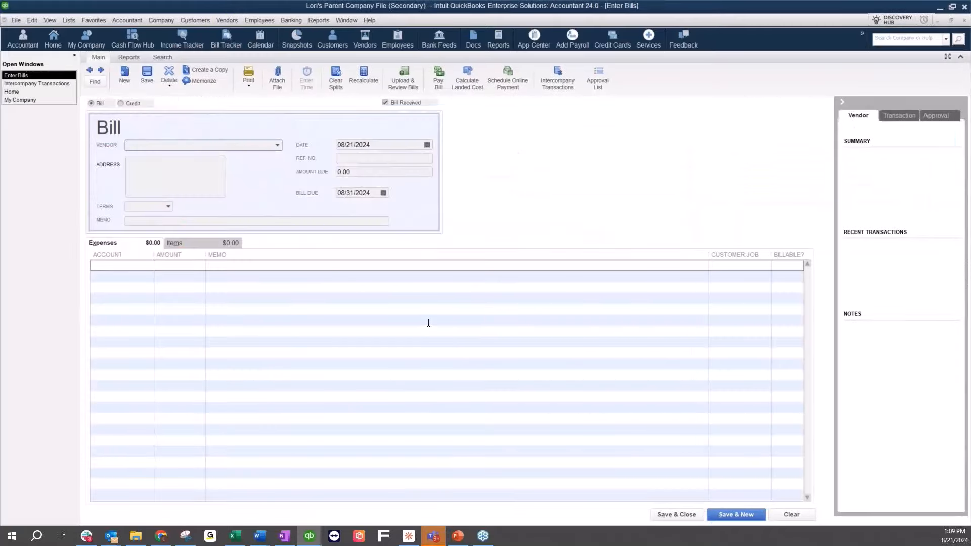
left_click(278, 146)
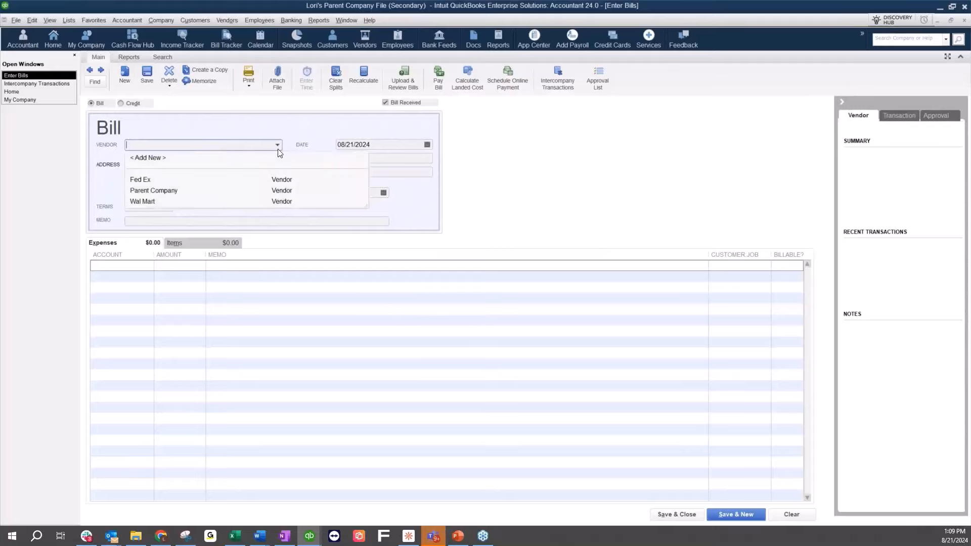
left_click(159, 191)
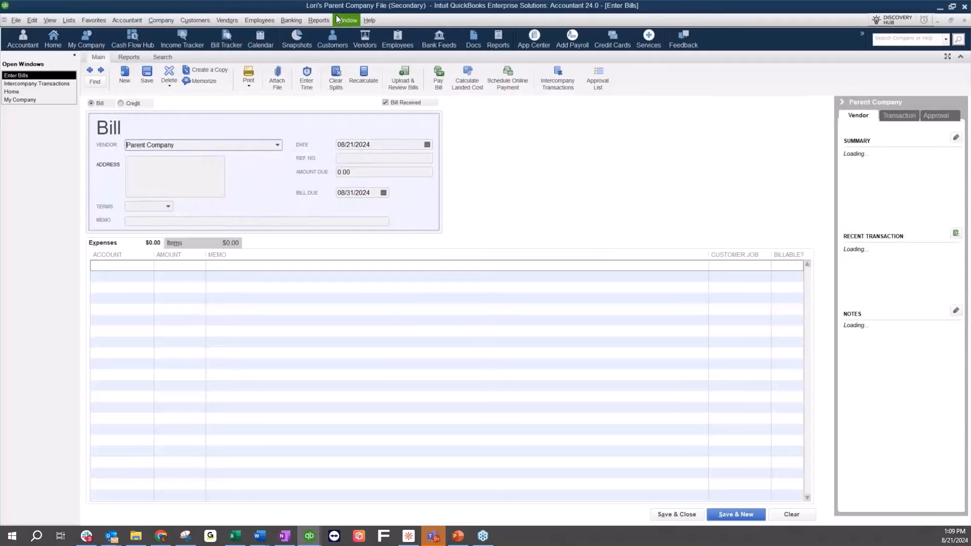
left_click(278, 146)
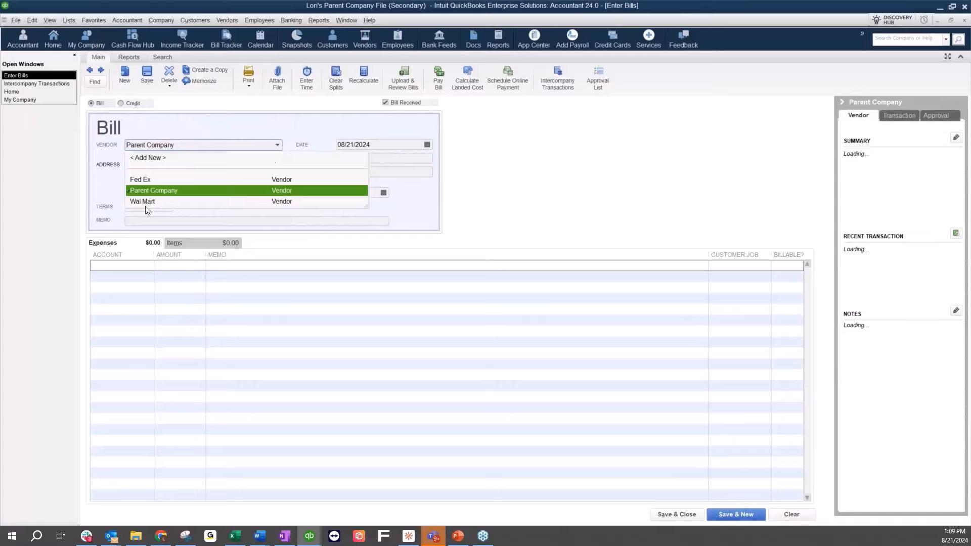
left_click(145, 203)
left_click(277, 145)
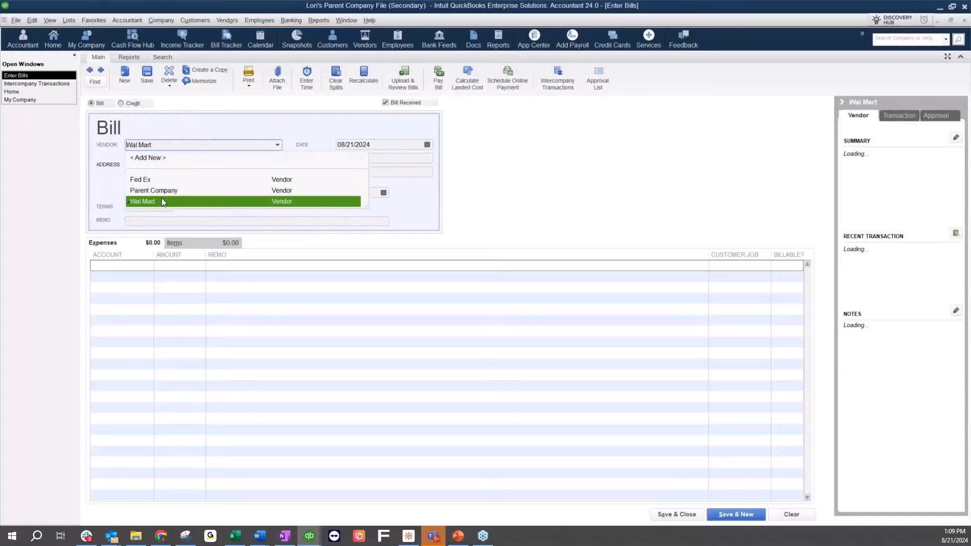
left_click(162, 191)
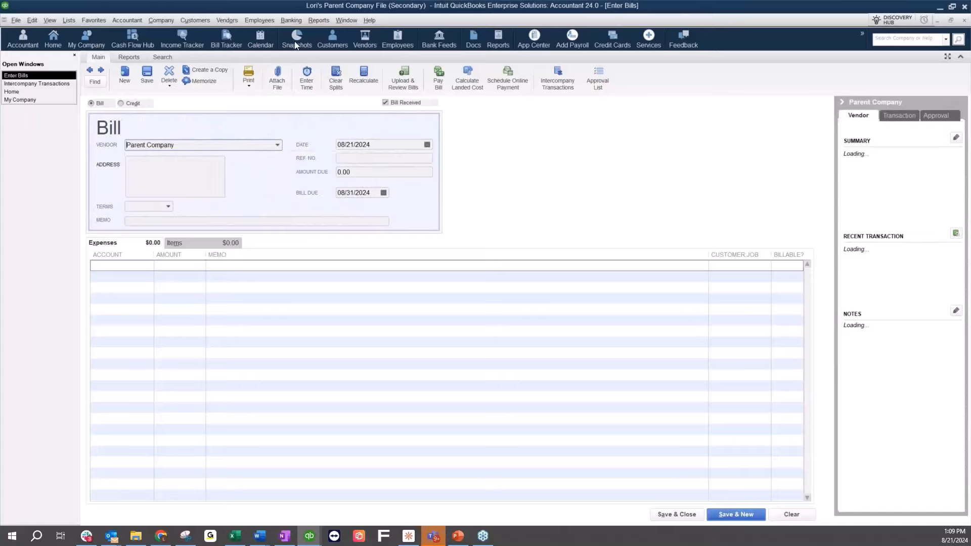
left_click(277, 146)
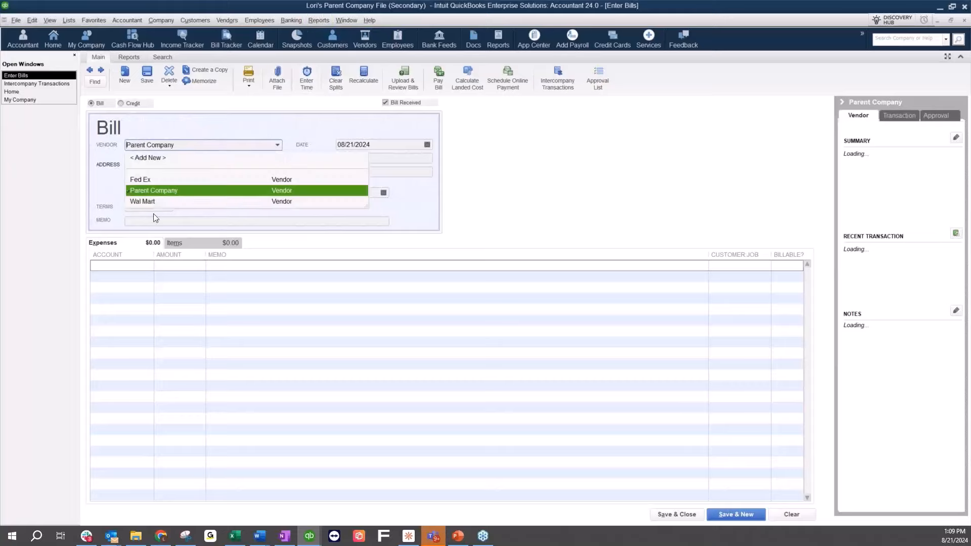
left_click(147, 201)
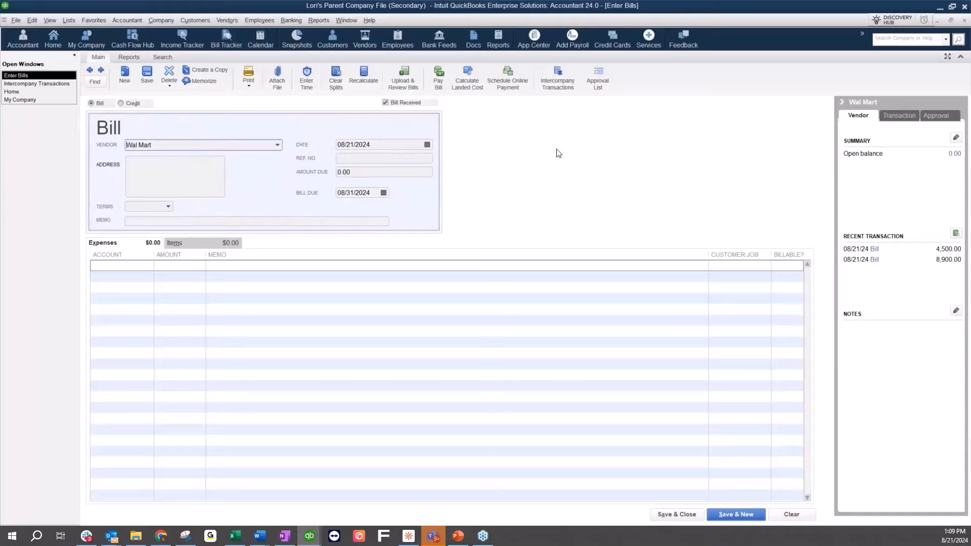
- Switch the bill to an intercompany transaction and acknowledge the one-line-item limit
left_click(560, 72)
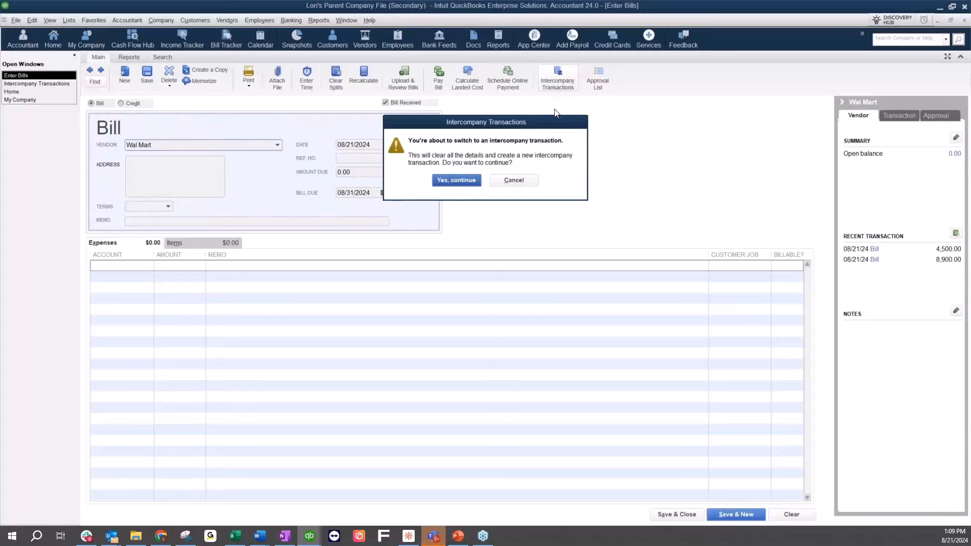
left_click(457, 181)
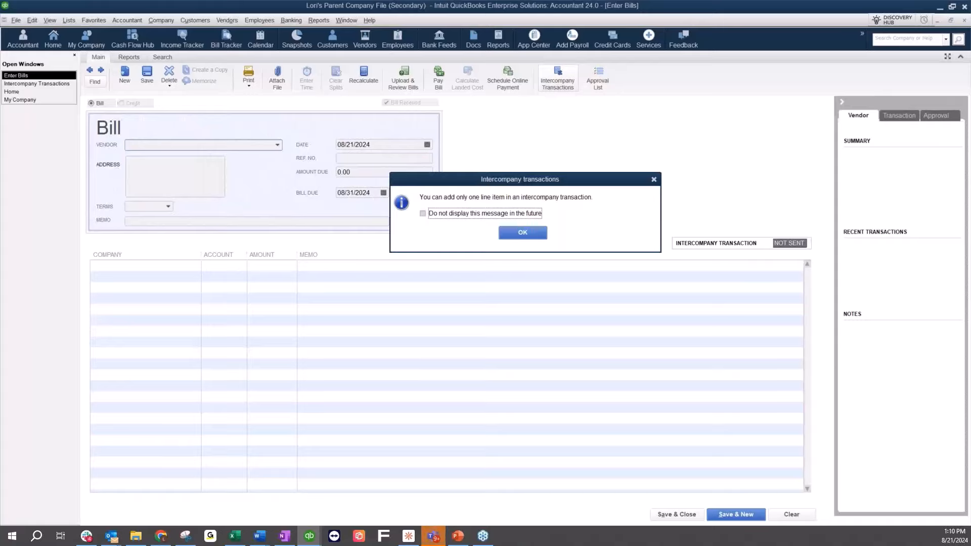
left_click(516, 241)
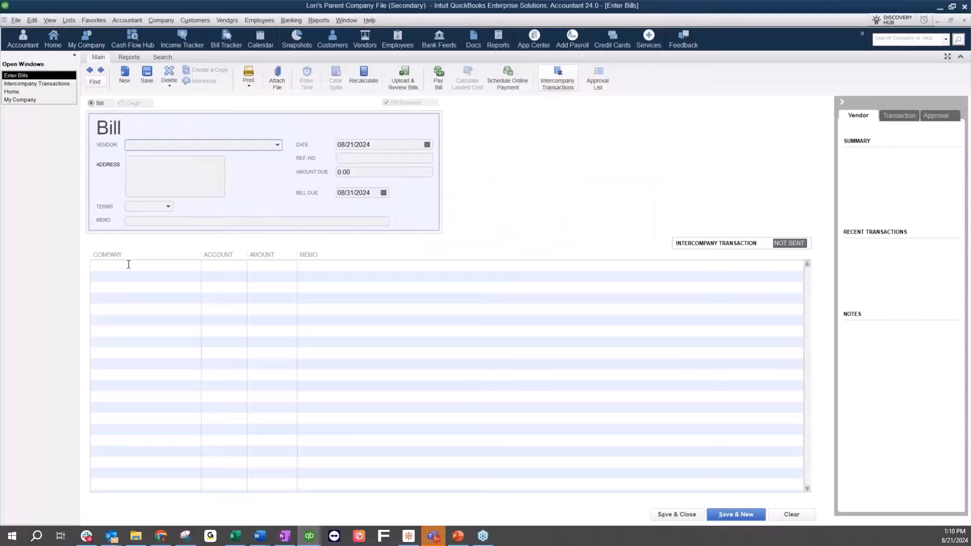
- Set the intercompany bill's vendor to Wal Mart and its reference number to 456789
left_click(278, 145)
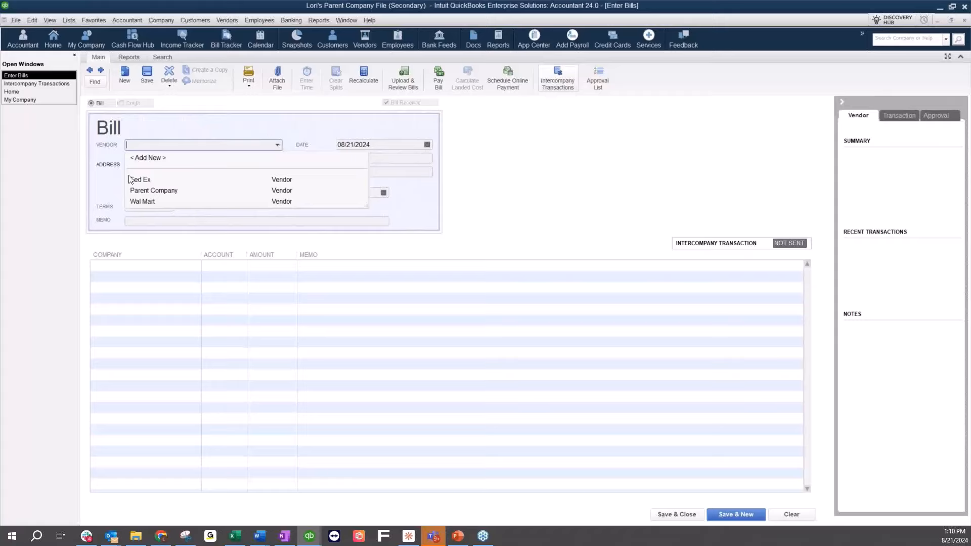
left_click(147, 201)
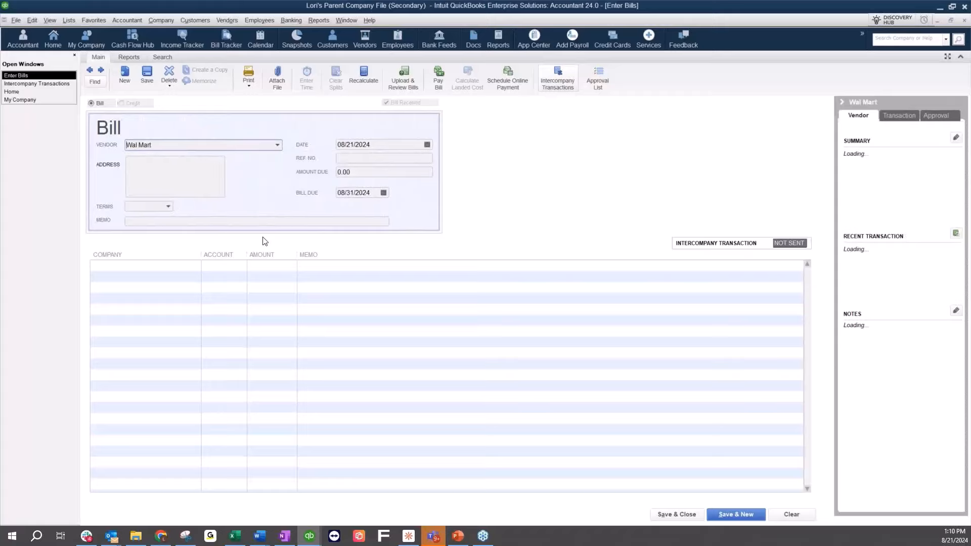
left_click(383, 158)
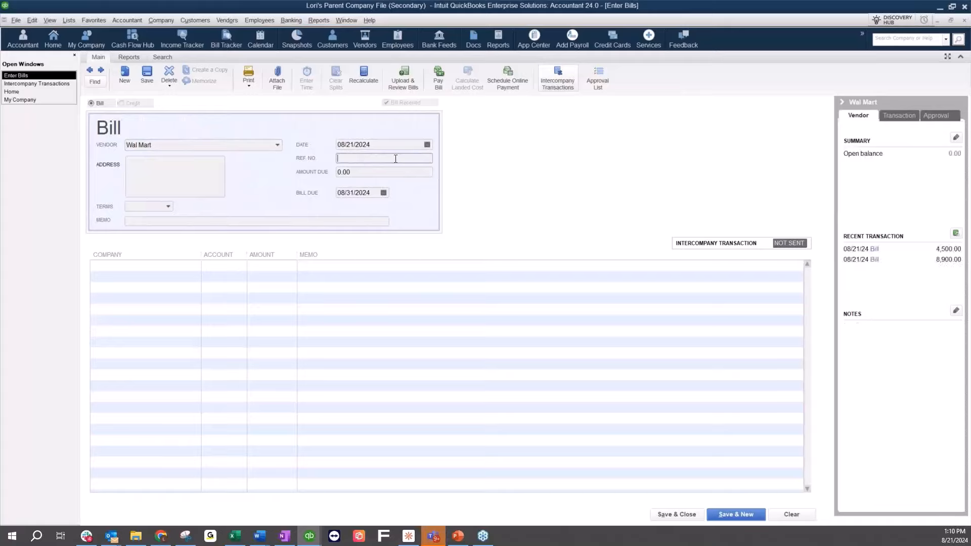
type("456789")
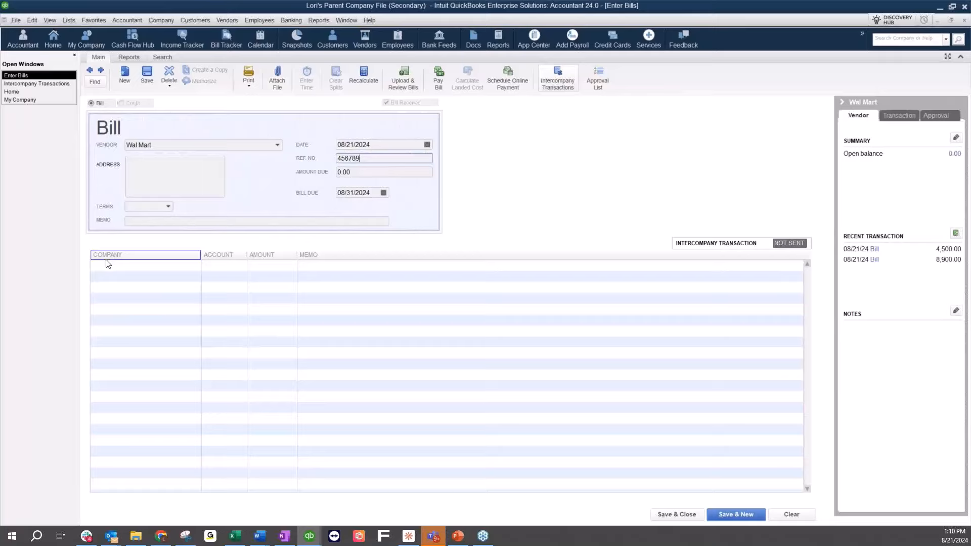
- Assign Lor's Sub Company as the company on the bill's first line
left_click(195, 270)
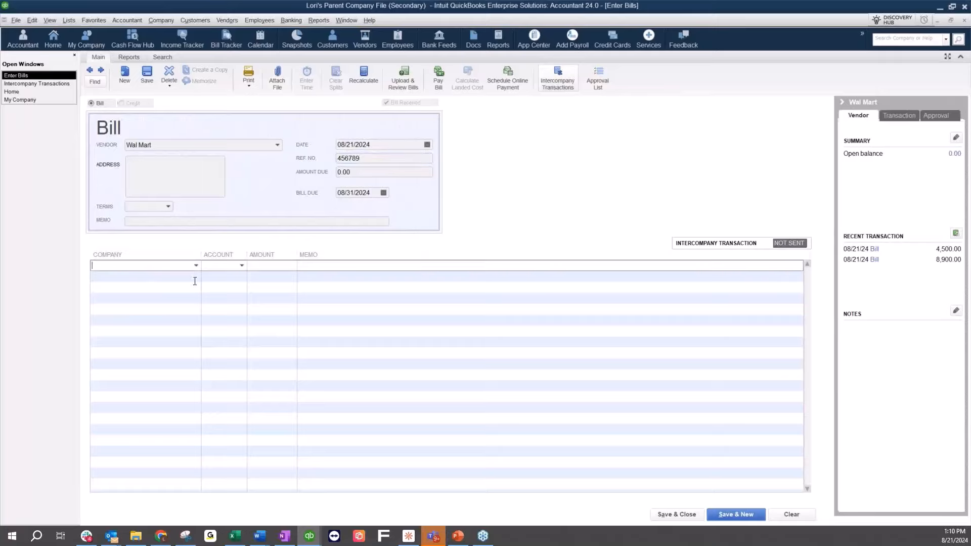
left_click(196, 266)
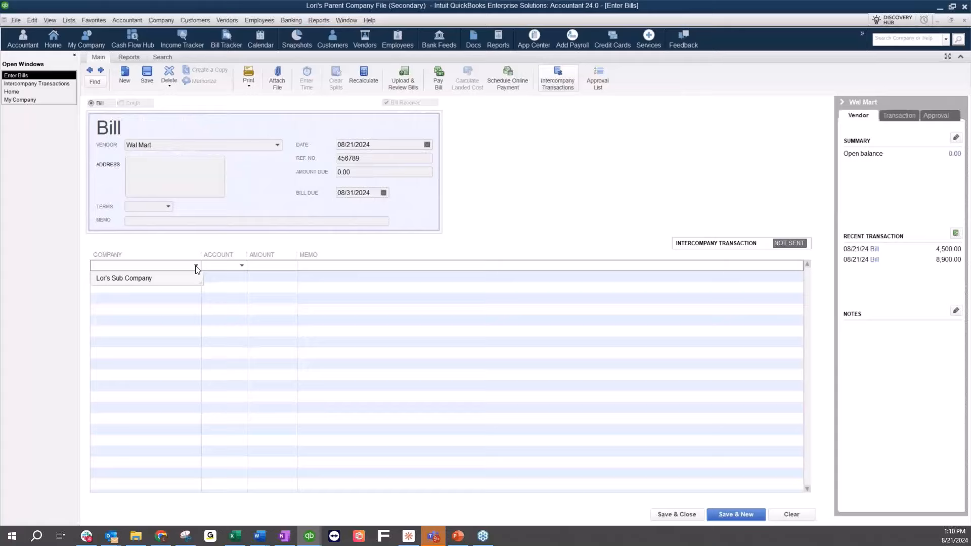
left_click(123, 281)
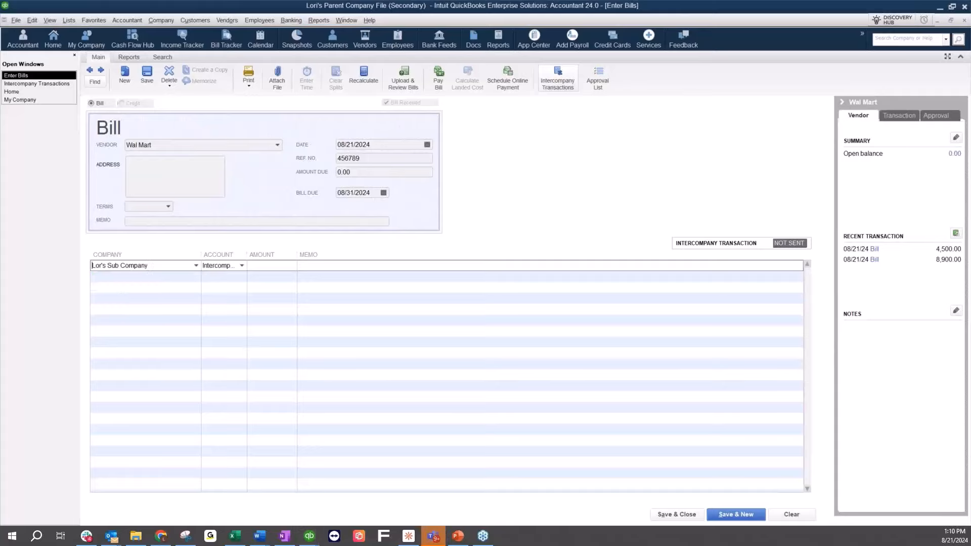
- Enter 89,000.00 against Intercompany Due From on the bill's line, widening the account column to read it, and save the bill
left_click_drag(247, 256, 312, 256)
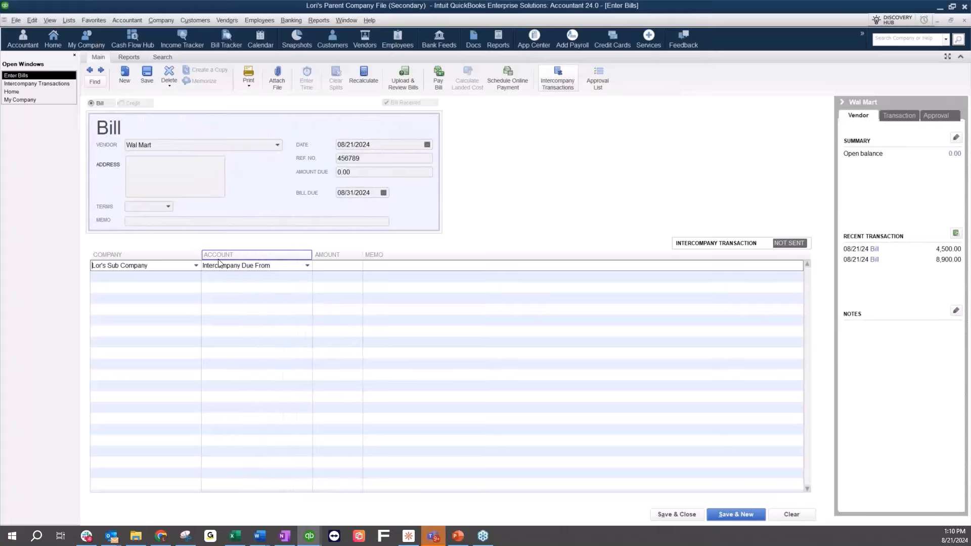
left_click(308, 266)
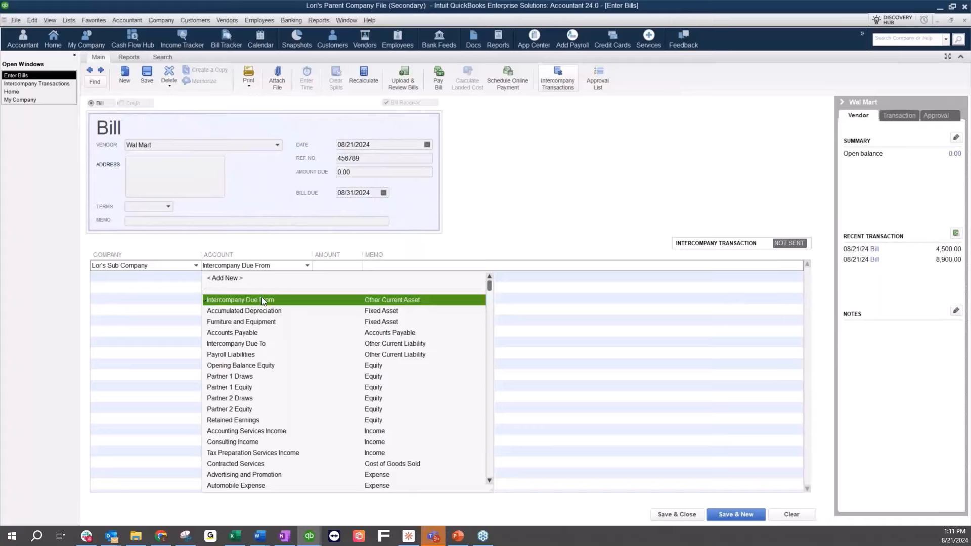
key("Tab")
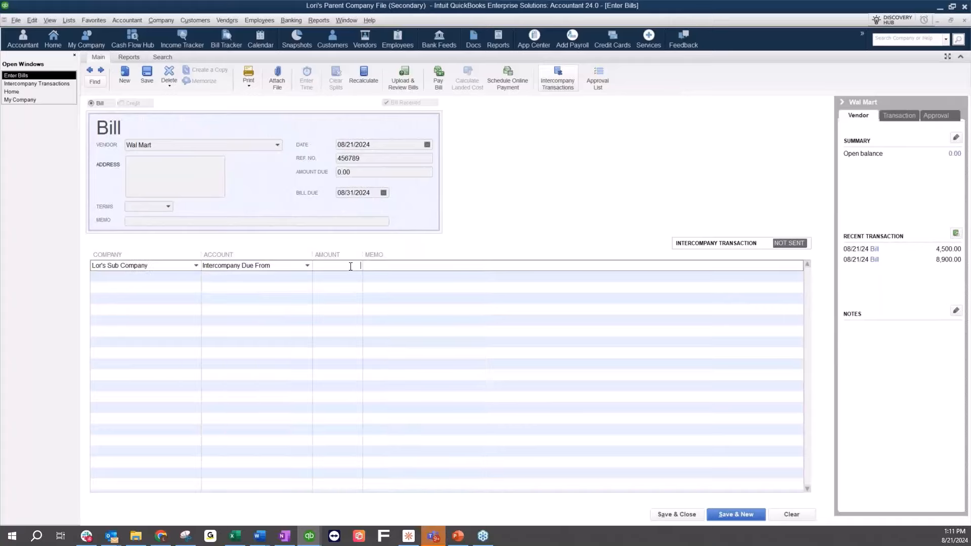
type("89000")
left_click(148, 74)
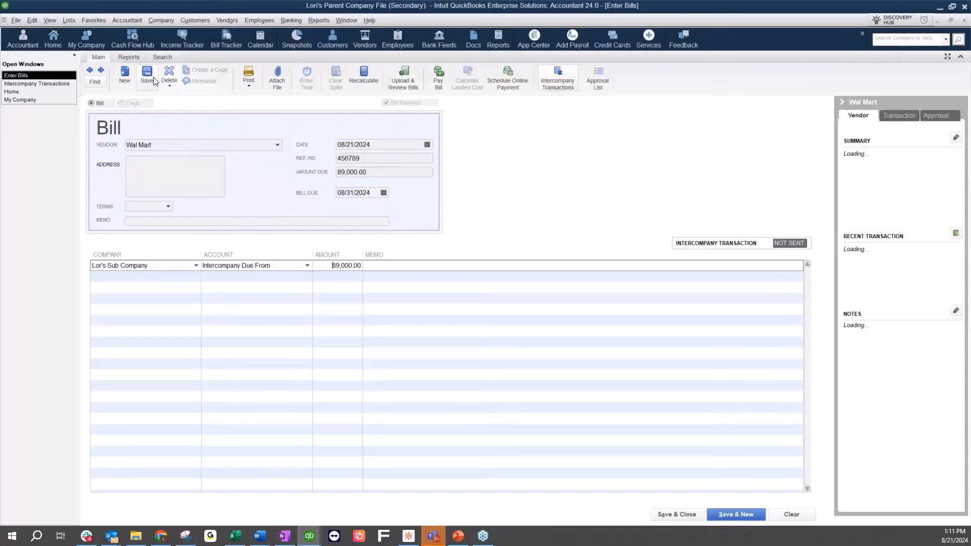
left_click(153, 77)
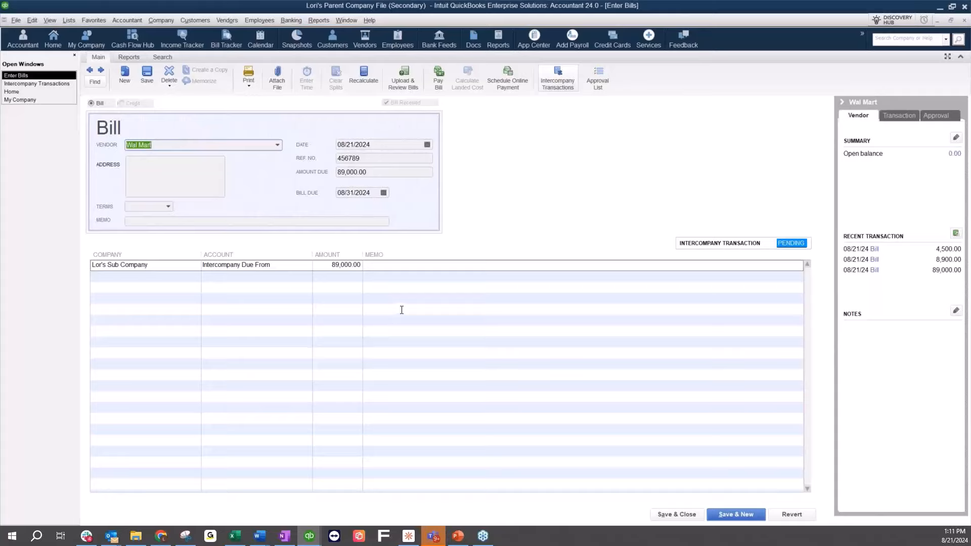
- Start a new check and agree to create the missing bank account, named Bank
left_click(292, 21)
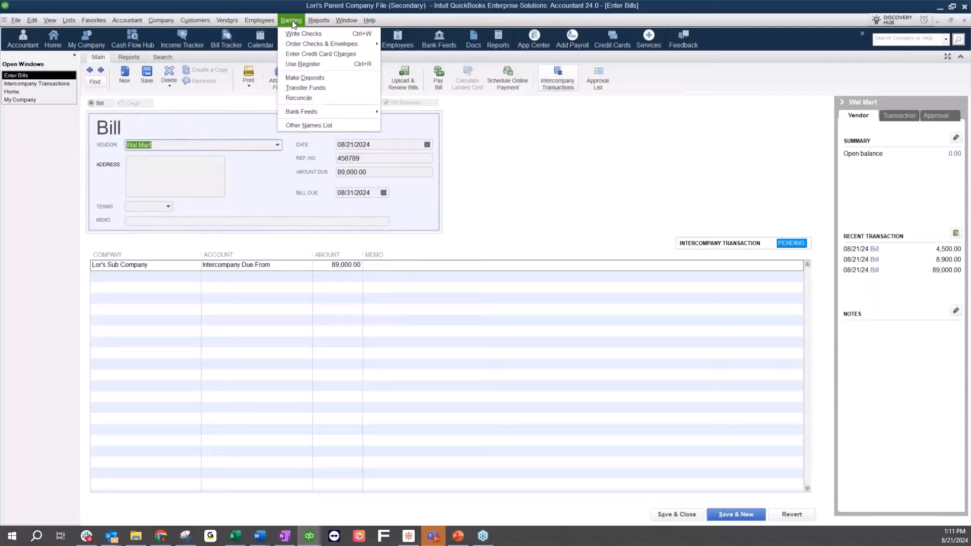
left_click(572, 212)
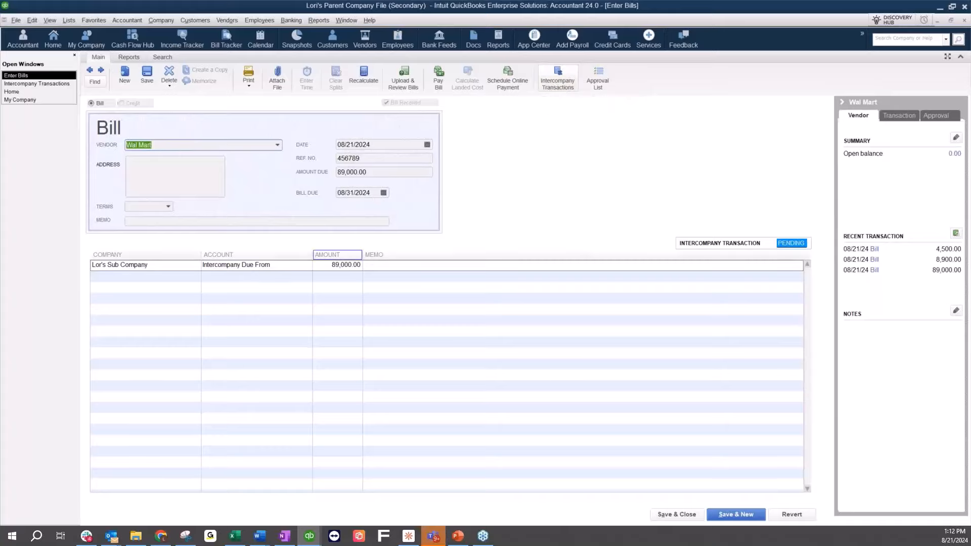
left_click(319, 20)
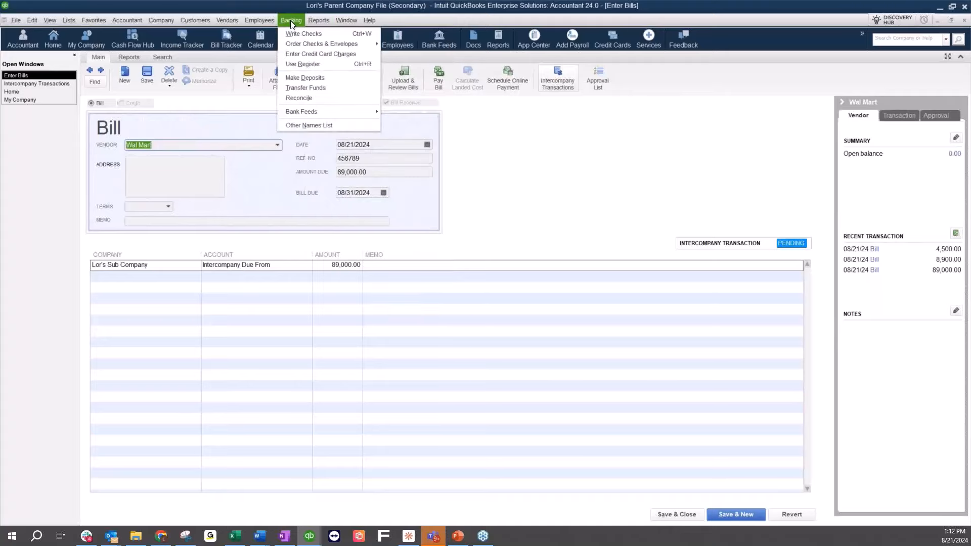
left_click(293, 33)
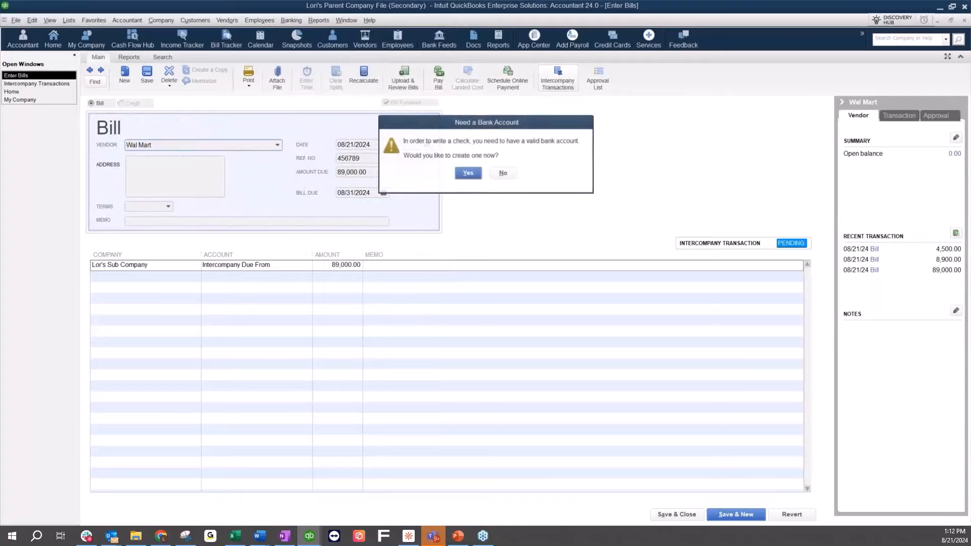
left_click(467, 173)
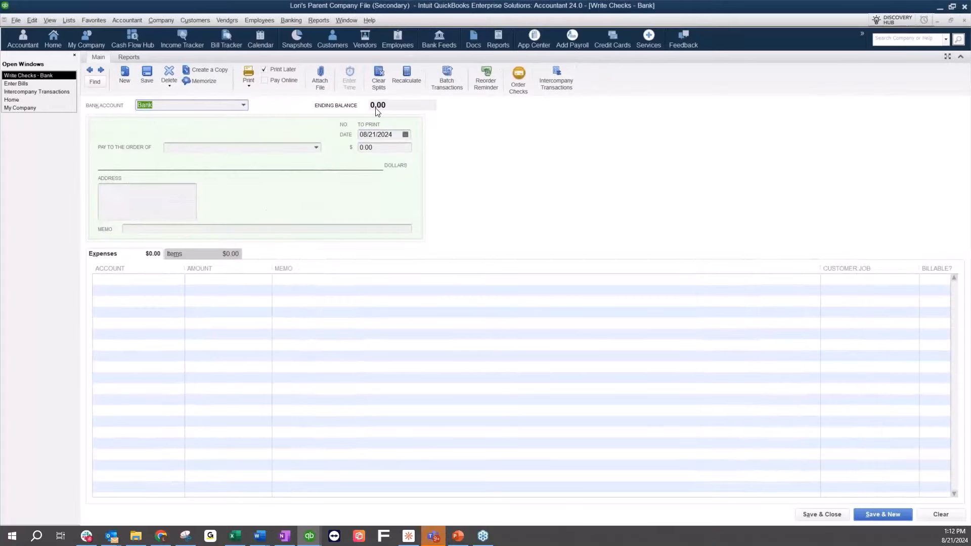
- Select Parent Company as the check's payee and convert the check to an intercompany transaction, accepting both prompts
left_click(316, 148)
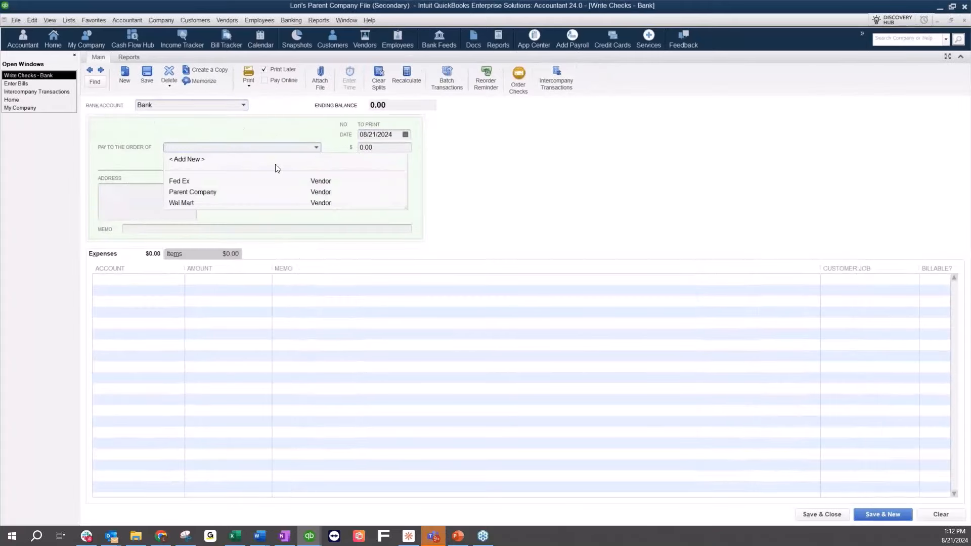
left_click(188, 192)
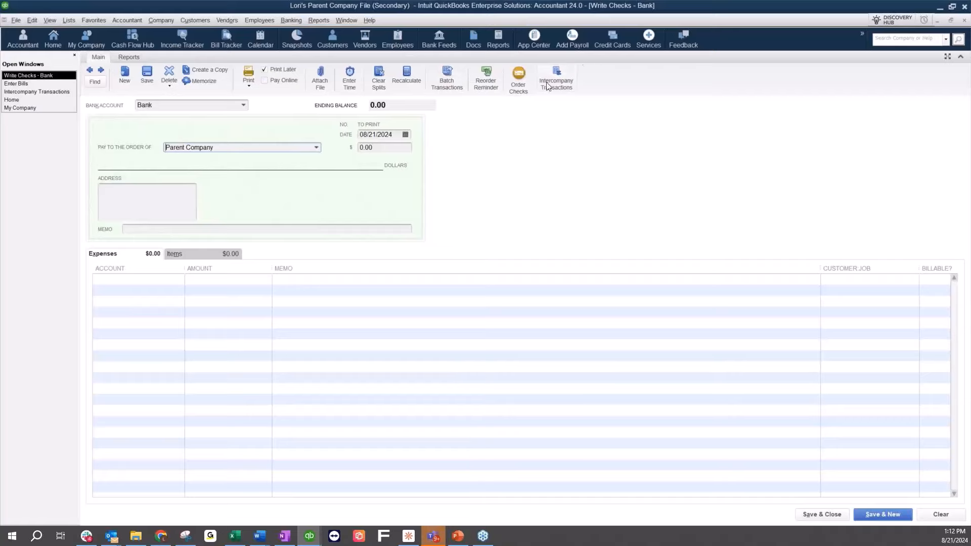
left_click(559, 76)
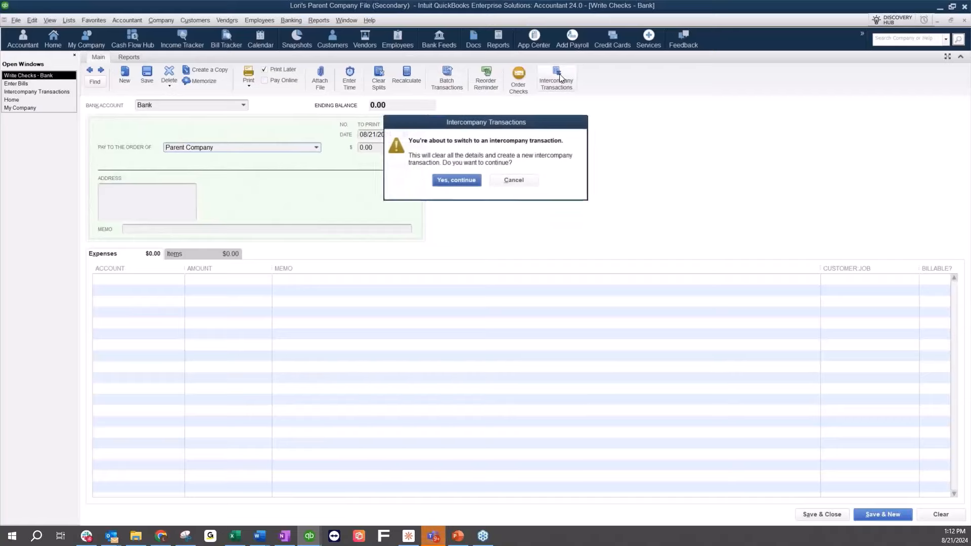
left_click(468, 181)
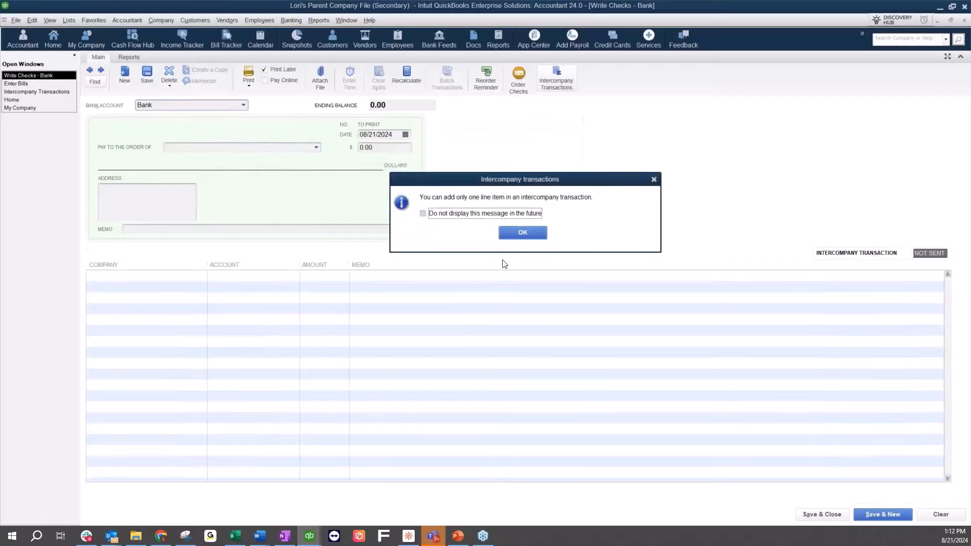
left_click(523, 232)
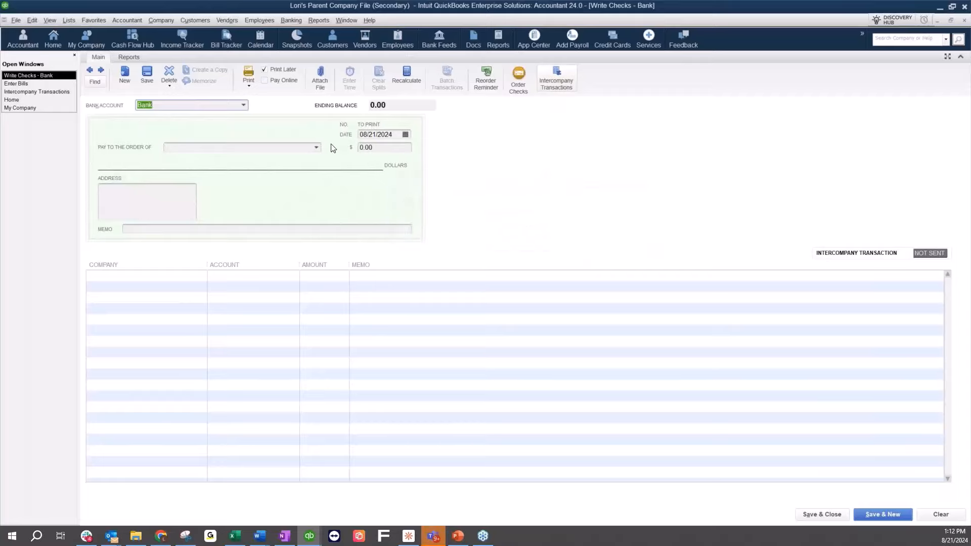
- Make the intercompany check payable to Wal Mart for 500.00
left_click(318, 147)
left_click(183, 202)
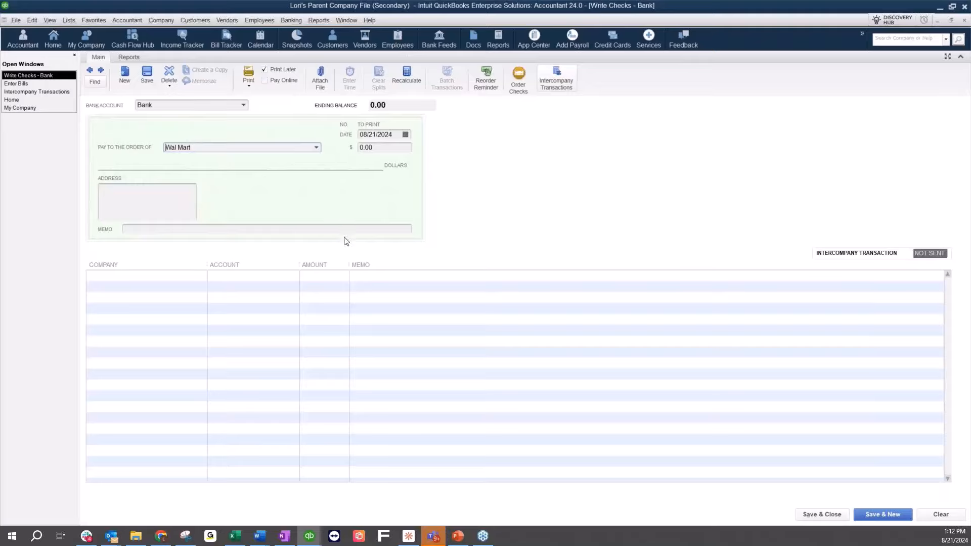
key("Tab")
type("500")
- Allocate 500.00 to Lor's Sub Company under Intercompany Due From on the check's line and save the check
left_click(99, 280)
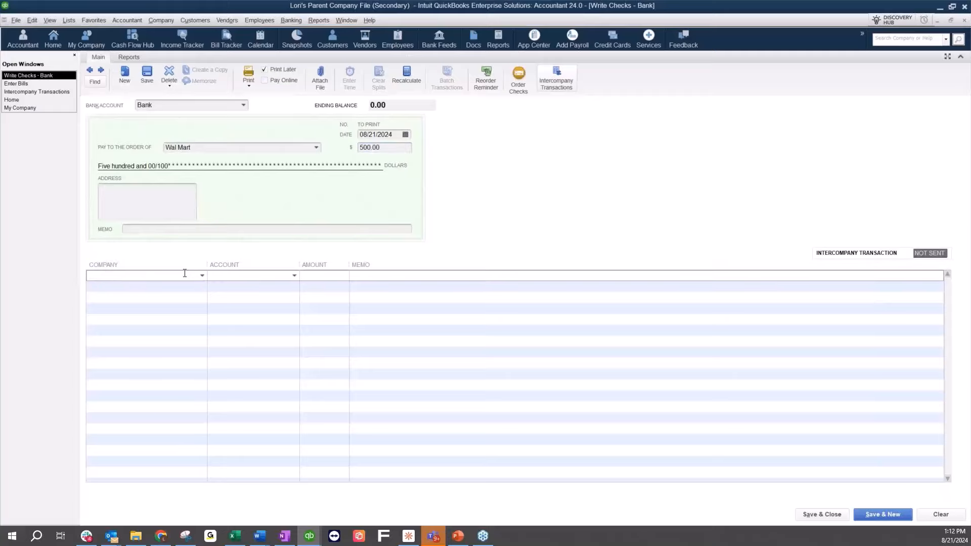
left_click(202, 275)
left_click(114, 290)
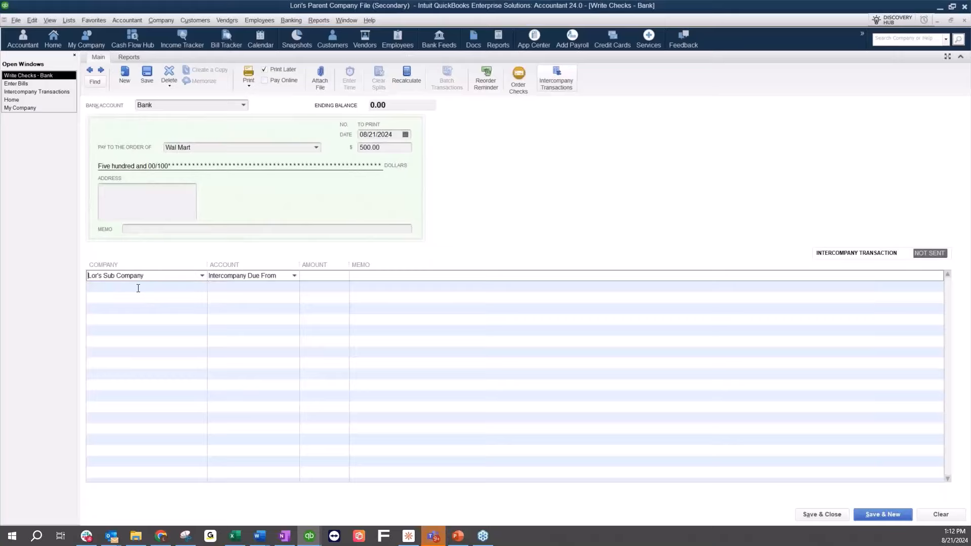
left_click(294, 276)
left_click(296, 277)
left_click(319, 279)
type("500")
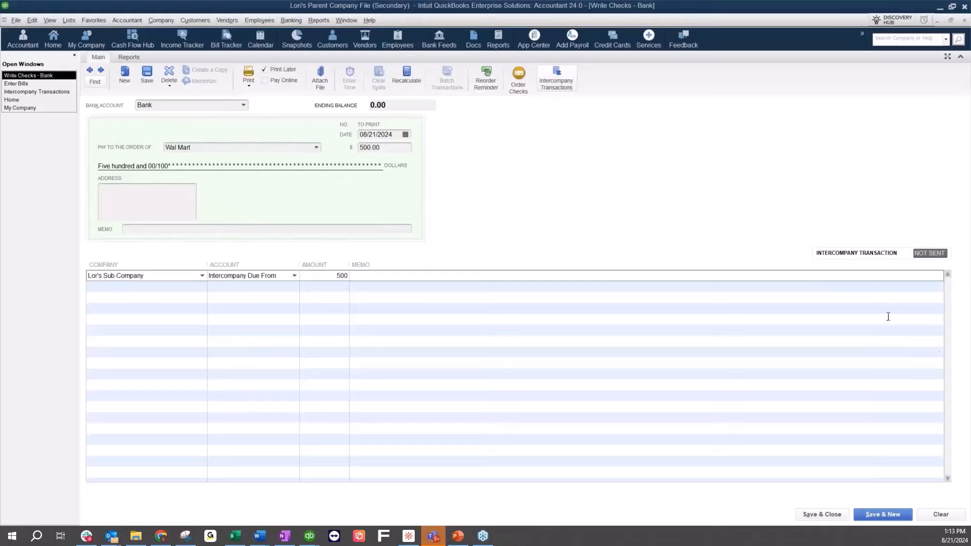
left_click(147, 74)
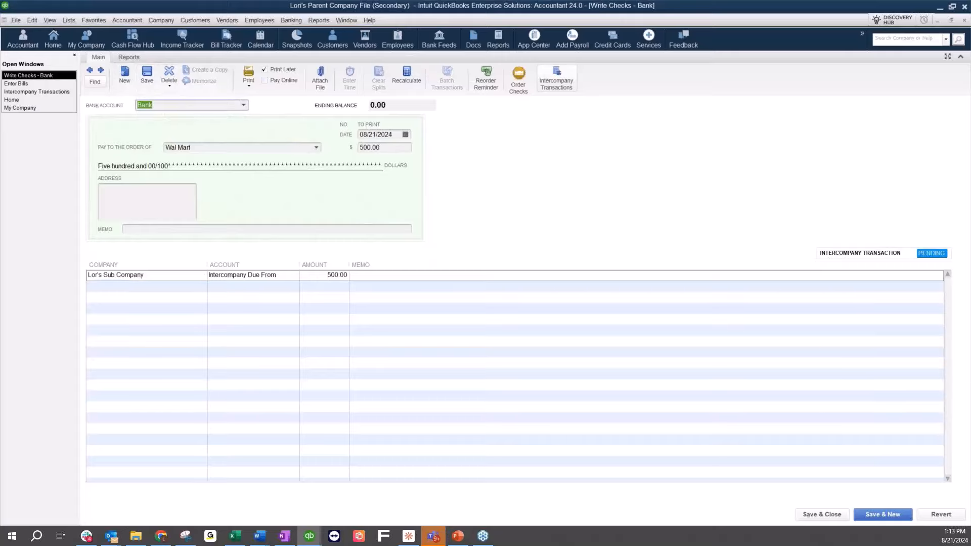
- Switch to the Lor's Sub Company file, maximize it and close its My Company window
left_click_drag(769, 545, 683, 95)
left_click_drag(917, 100, 839, 96)
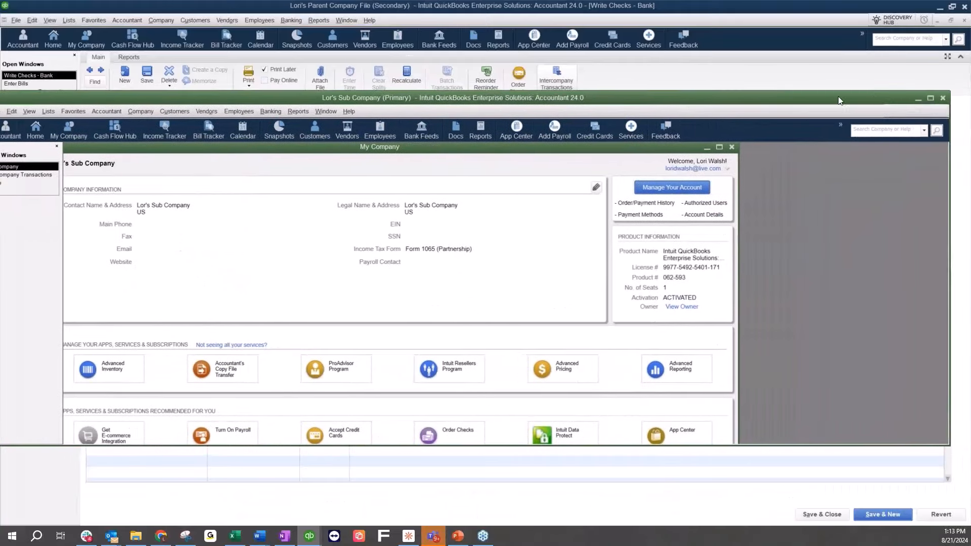
double_click(921, 96)
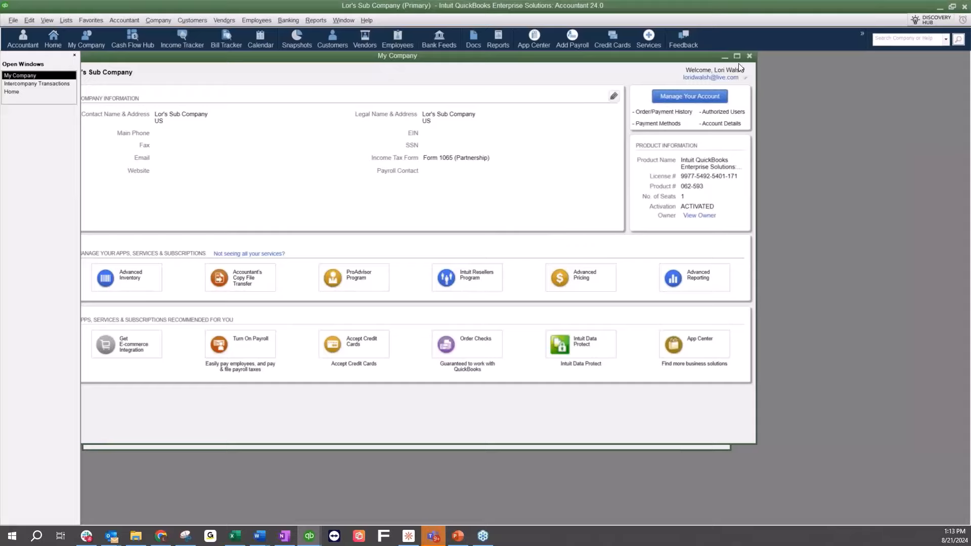
left_click(750, 56)
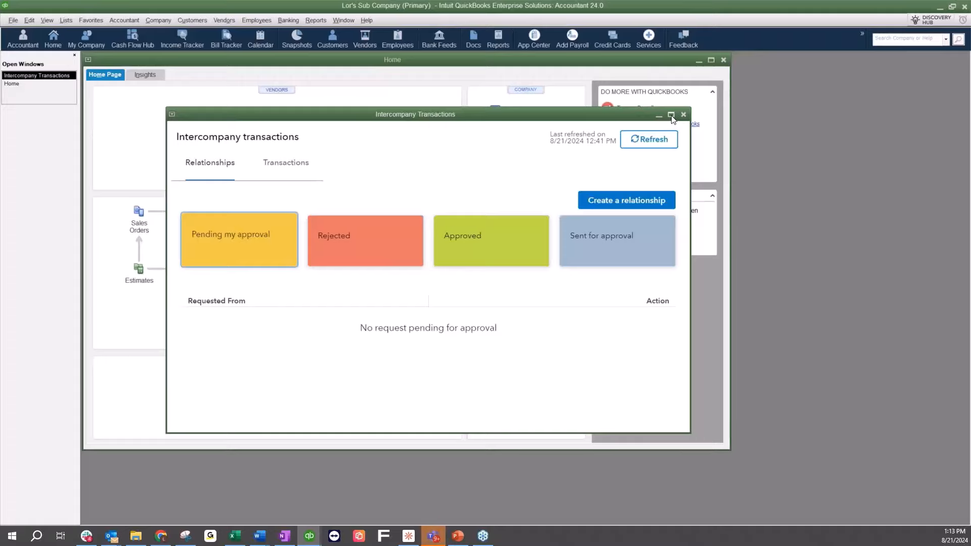
- Reload the sub company's intercompany transactions and maximize that window
left_click(159, 21)
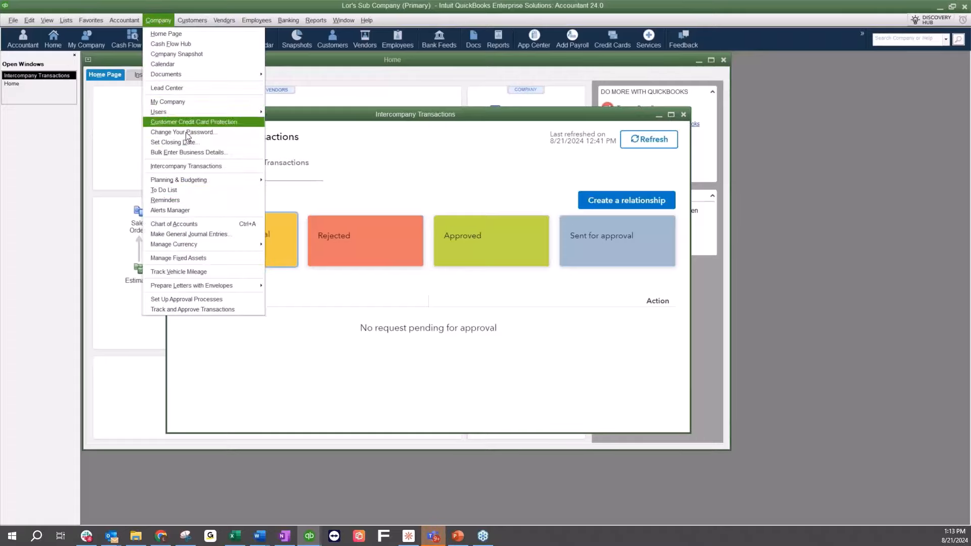
left_click(792, 195)
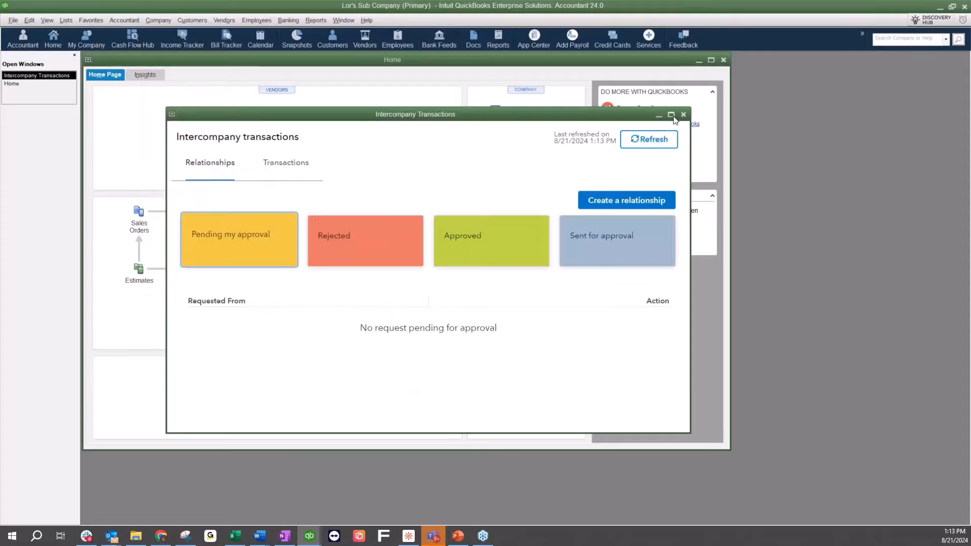
left_click(673, 115)
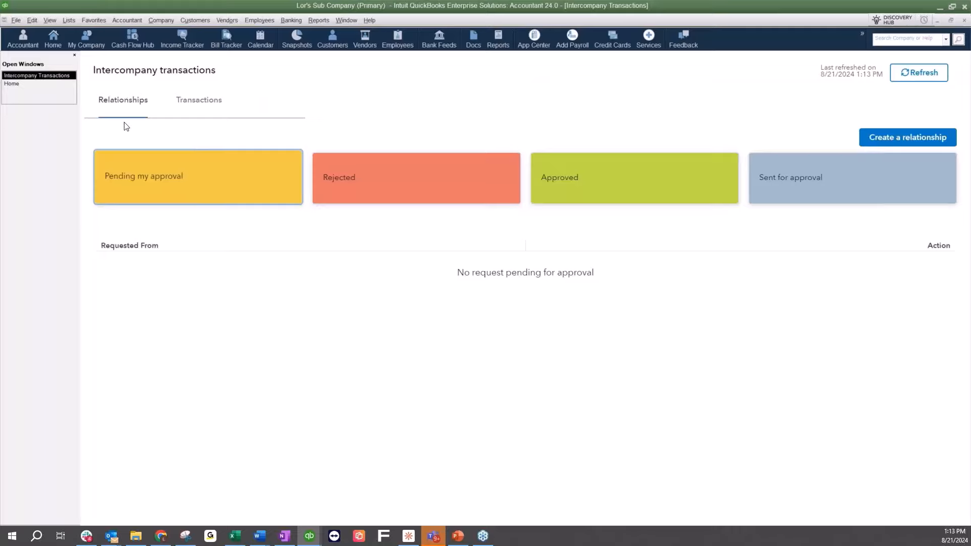
- View the transactions pending the sub company's approval and show the action choices for the 4500.00 bill
left_click(203, 103)
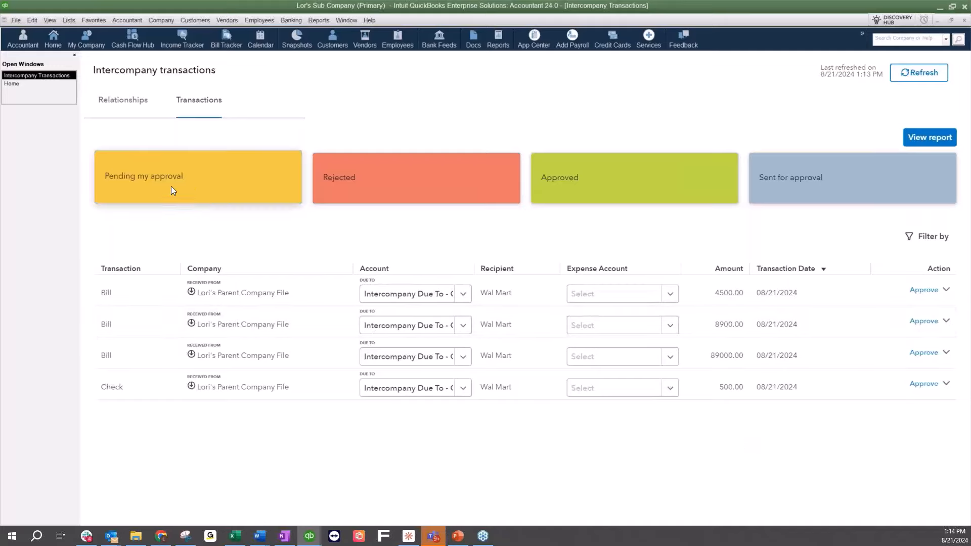
left_click(144, 193)
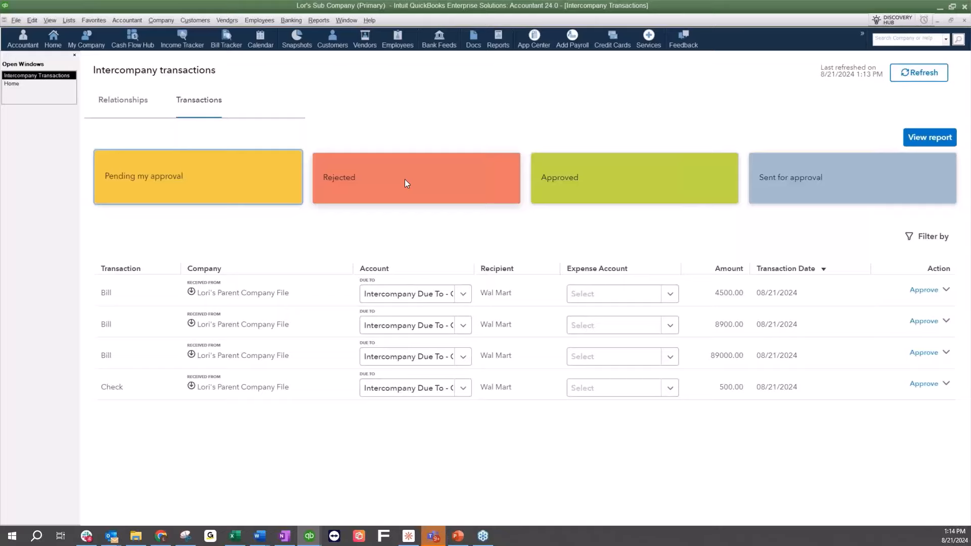
left_click(947, 293)
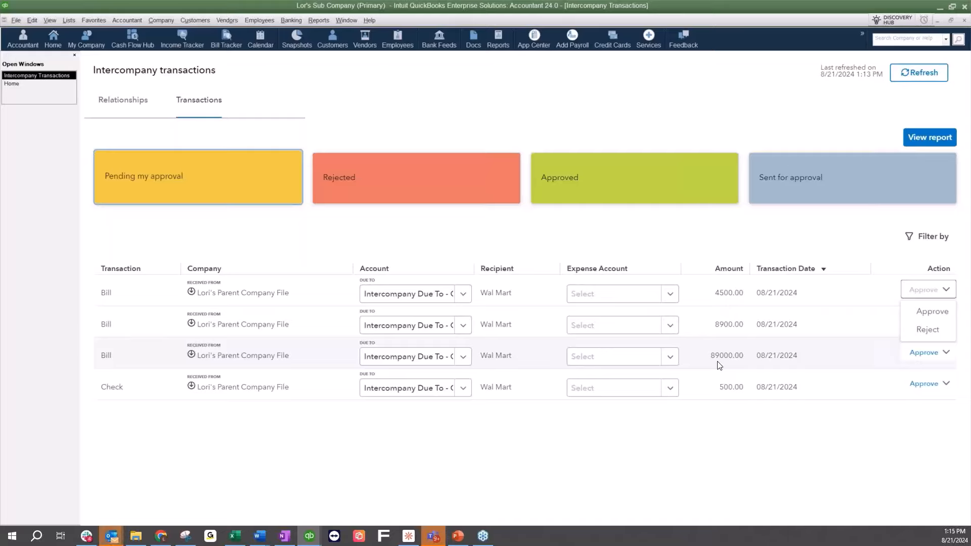
- Check the sub company's rejected, approved and sent-for-approval transaction lists
left_click(390, 182)
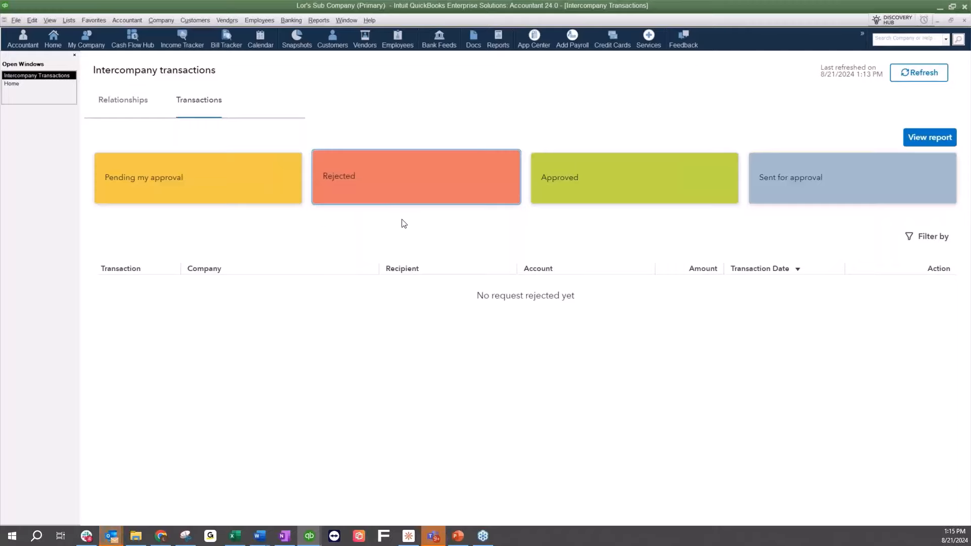
left_click(570, 187)
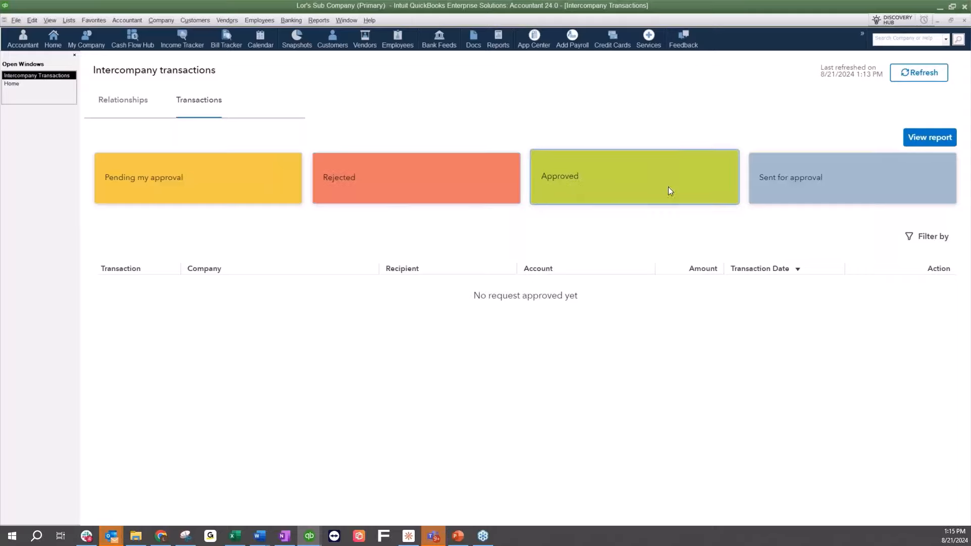
left_click(860, 185)
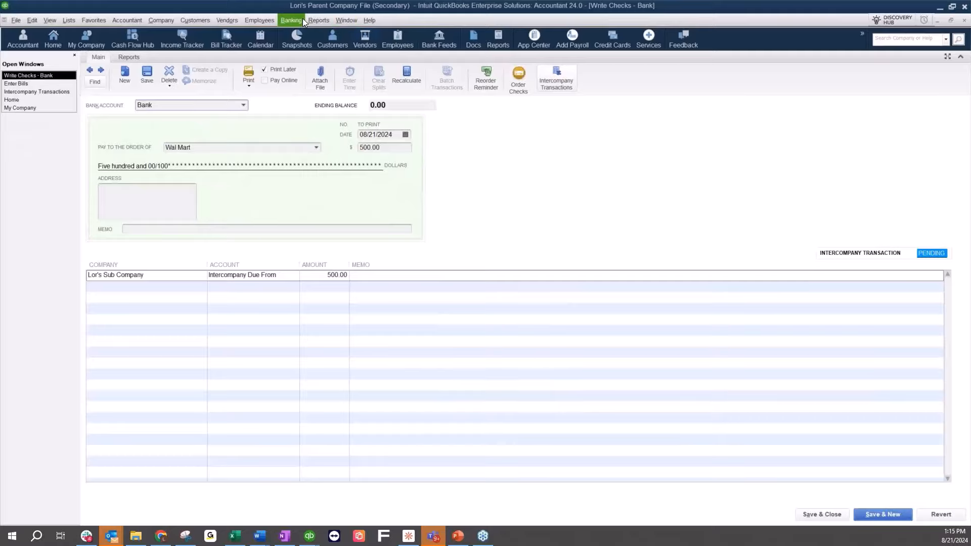
- View the intercompany transactions sent for approval from the parent company file
left_click(29, 85)
left_click(30, 91)
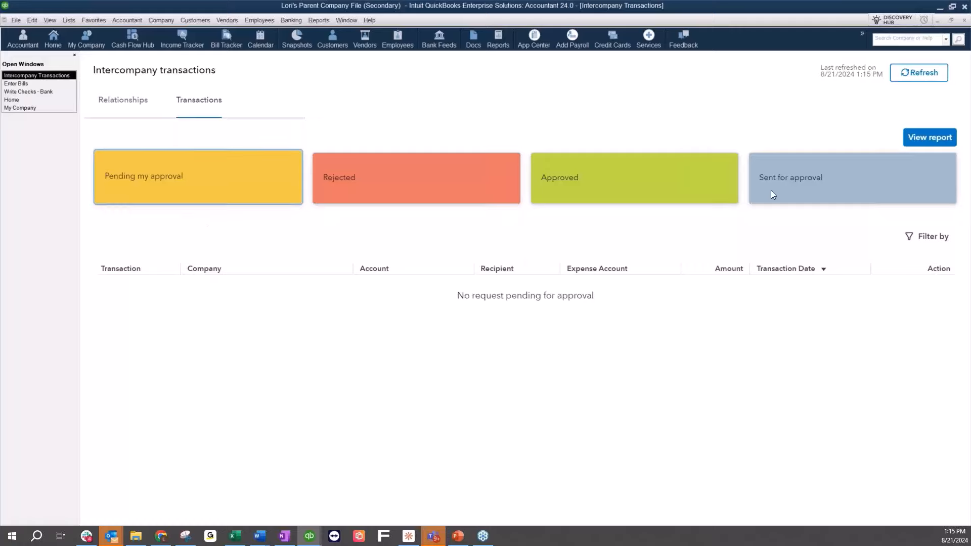
left_click(819, 174)
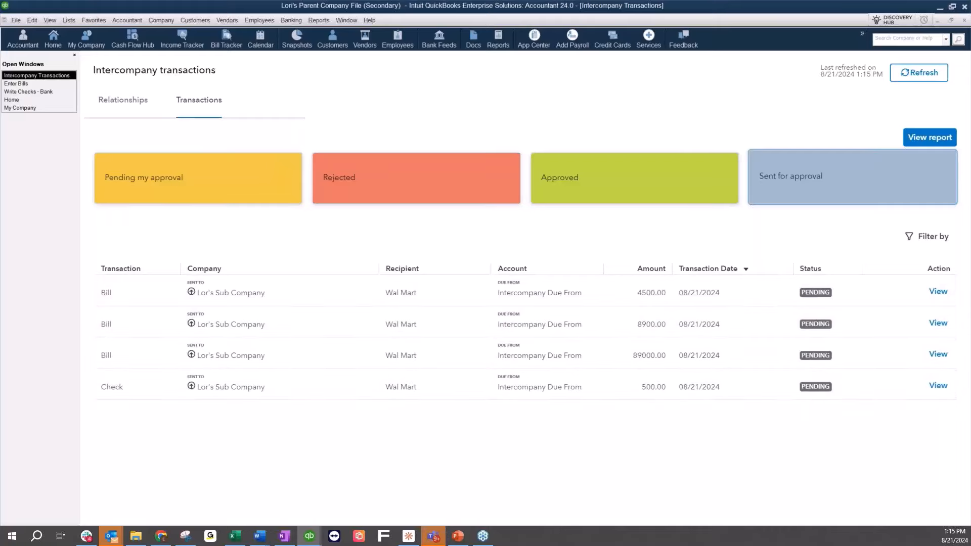
- Switch to the sub company file, list the transactions pending its approval and maximize the window
left_click_drag(0, 38, 247, 118)
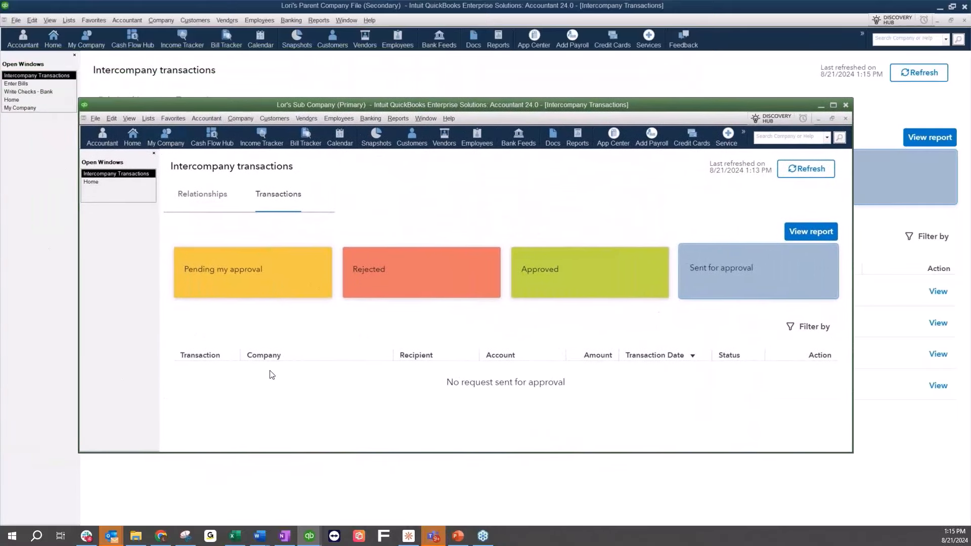
left_click(260, 258)
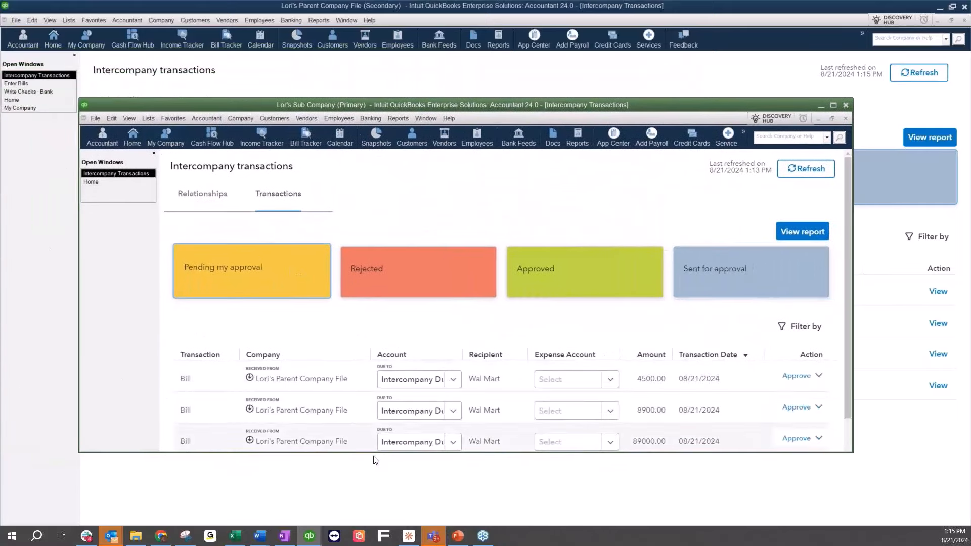
left_click_drag(363, 452, 359, 503)
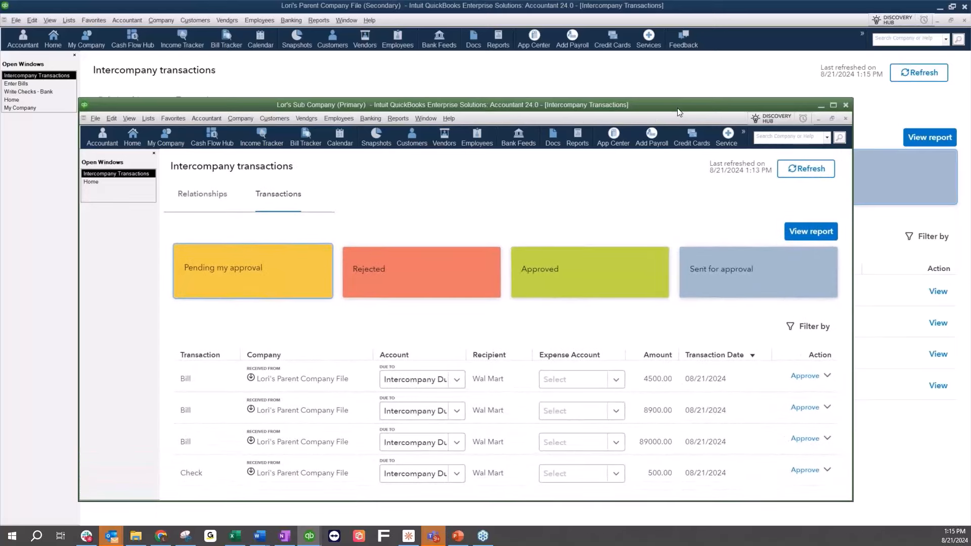
left_click(833, 105)
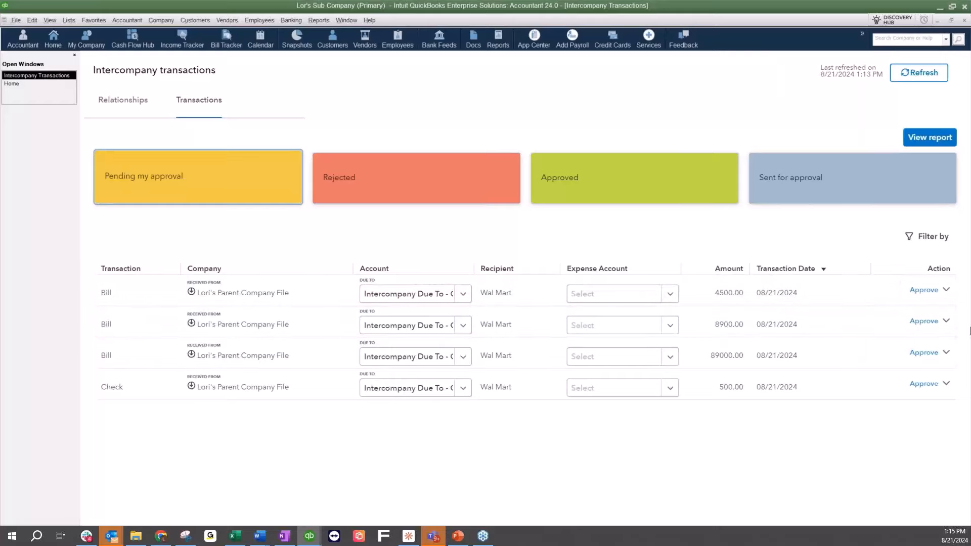
- Assign the Continuing Education expense account to the 4500.00 bill and Computer and Internet Expenses to the 8900.00 bill
left_click(670, 297)
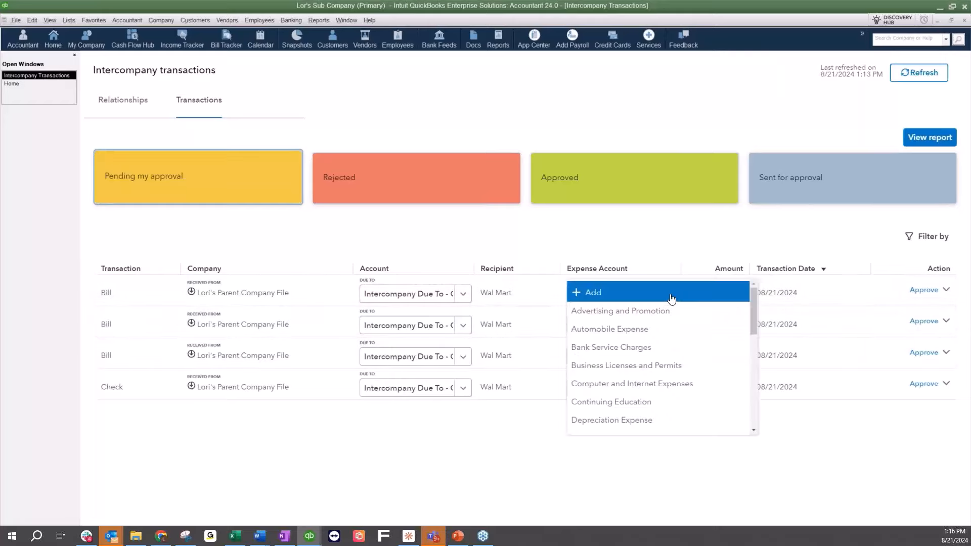
left_click(638, 408)
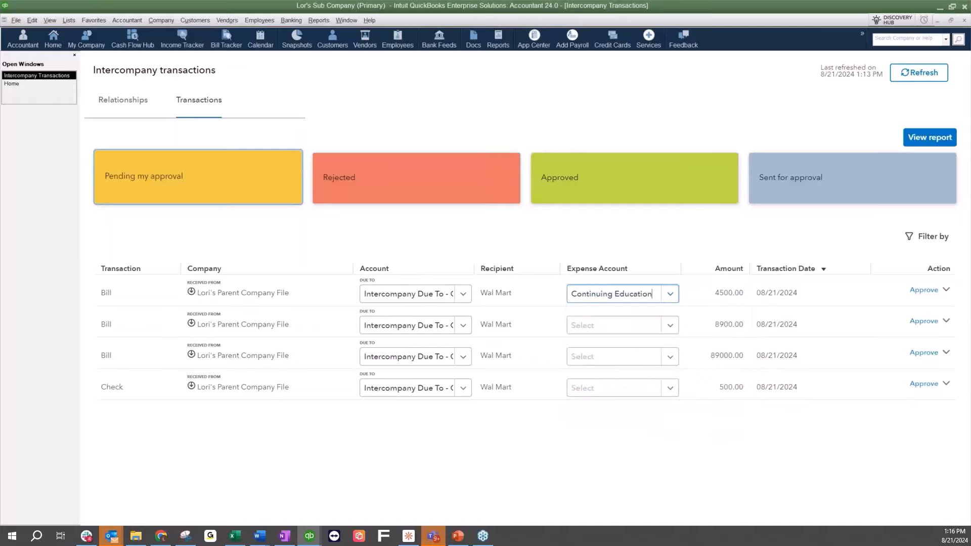
left_click(671, 329)
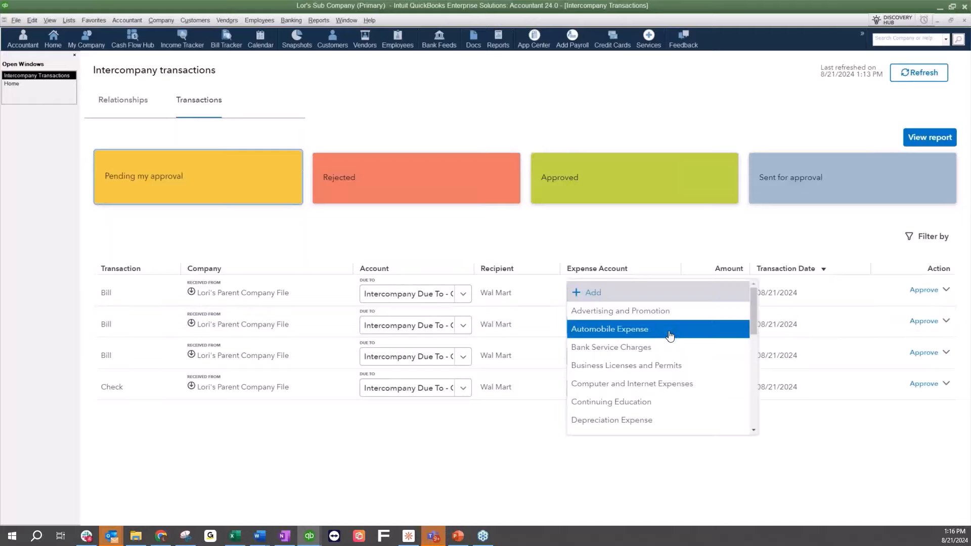
left_click(647, 384)
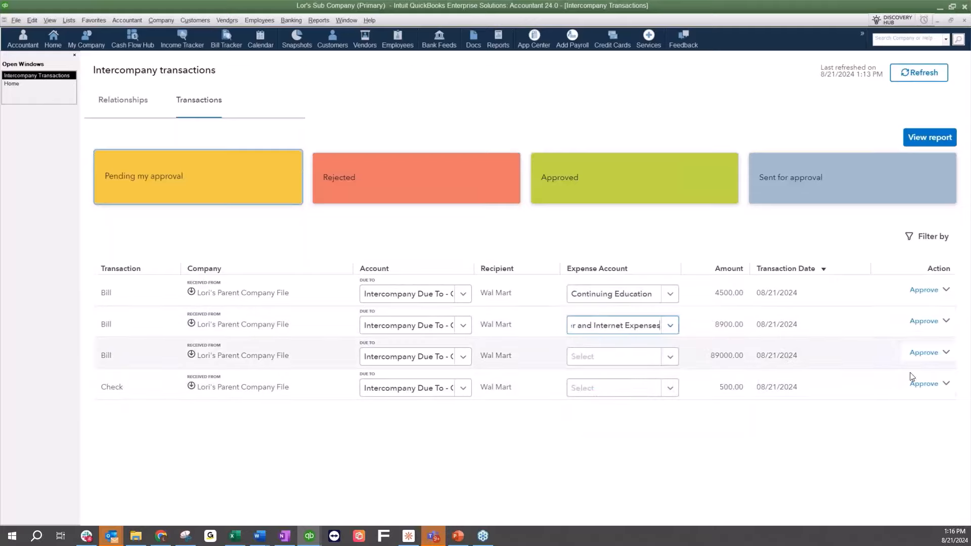
- Reject the 89000.00 intercompany bill from the parent company
left_click(947, 353)
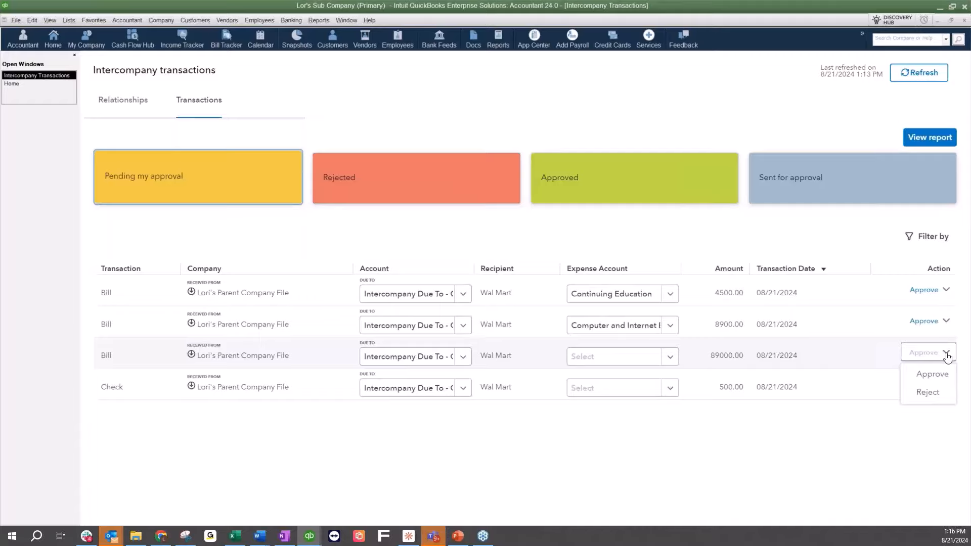
left_click(927, 393)
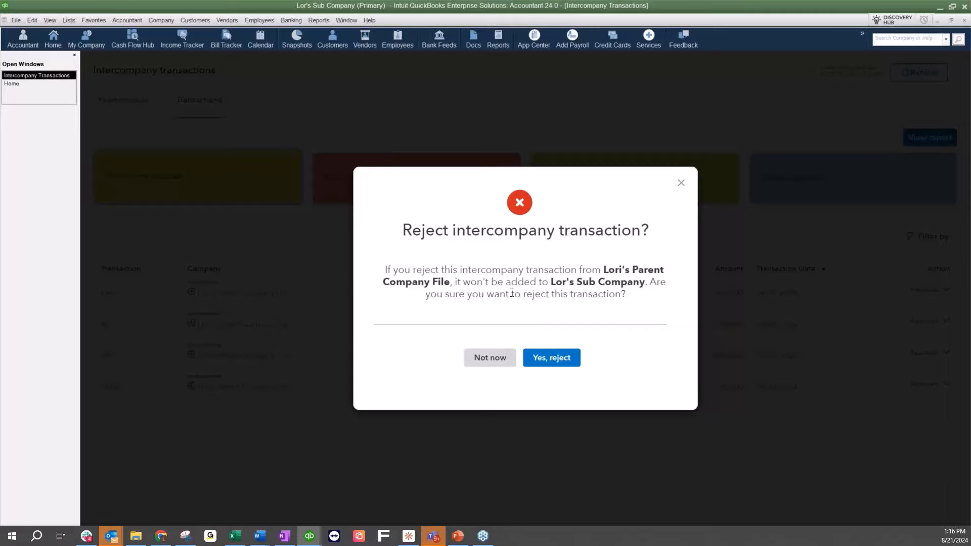
left_click(546, 364)
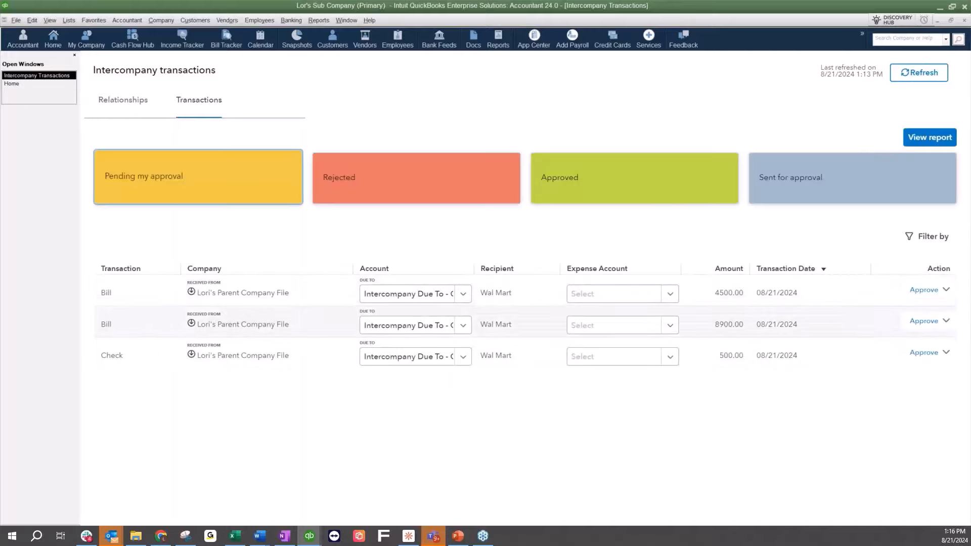
- Set the expense account to Business Licenses and Permits for the 4500.00 bill and Depreciation Expense for the 8900.00 bill and 500.00 check
left_click(671, 296)
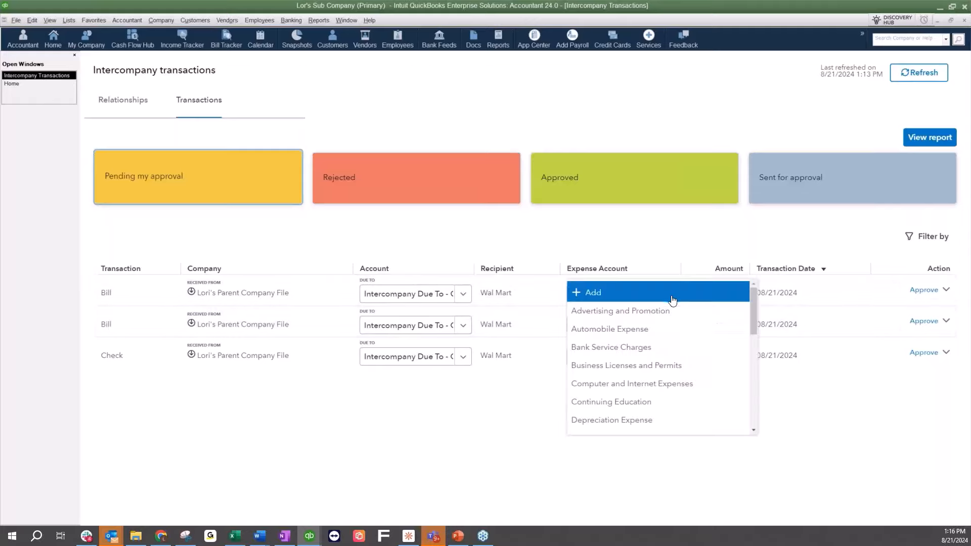
left_click(652, 375)
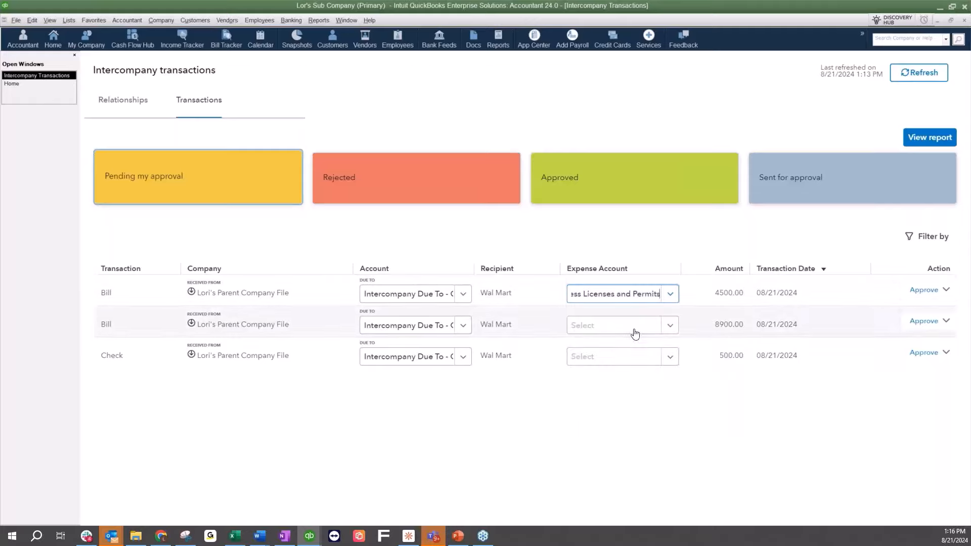
left_click(634, 329)
left_click(632, 419)
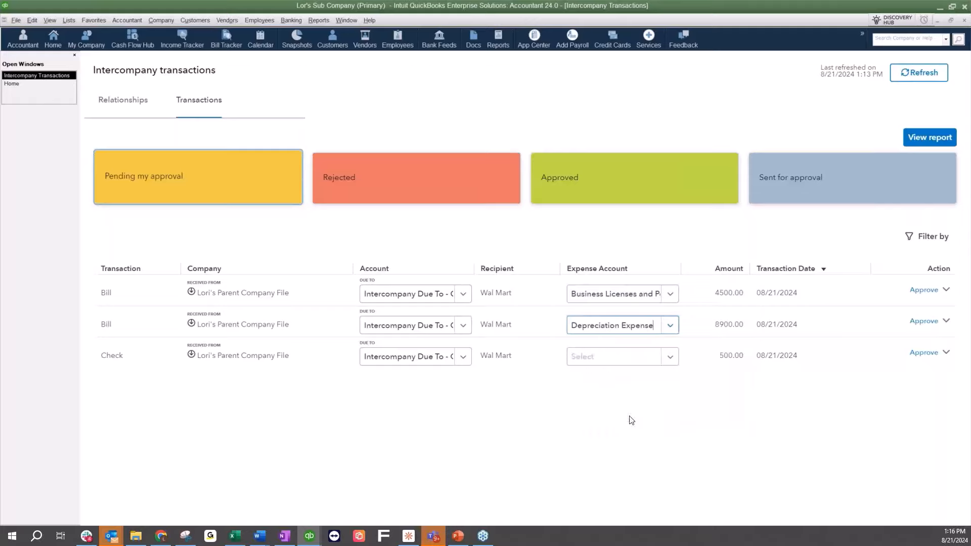
left_click(604, 361)
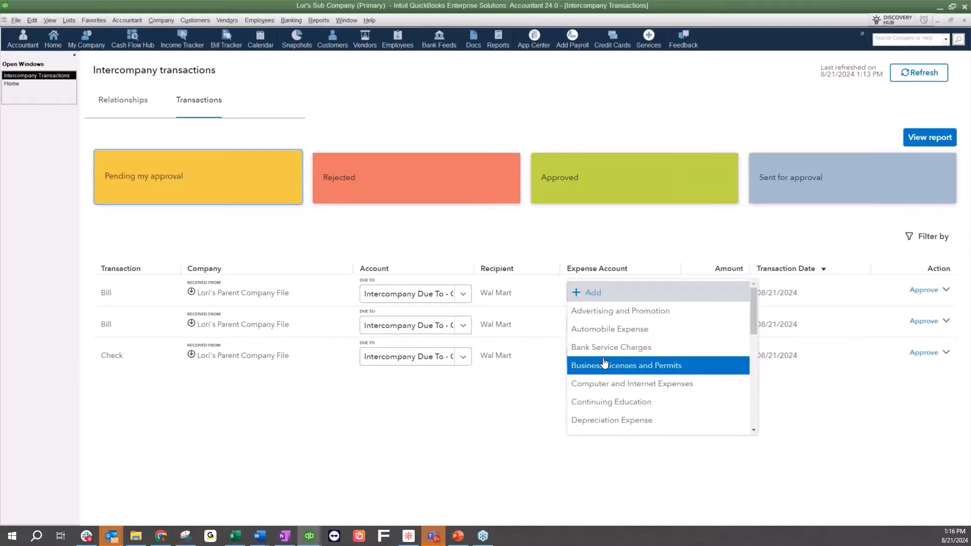
left_click(634, 426)
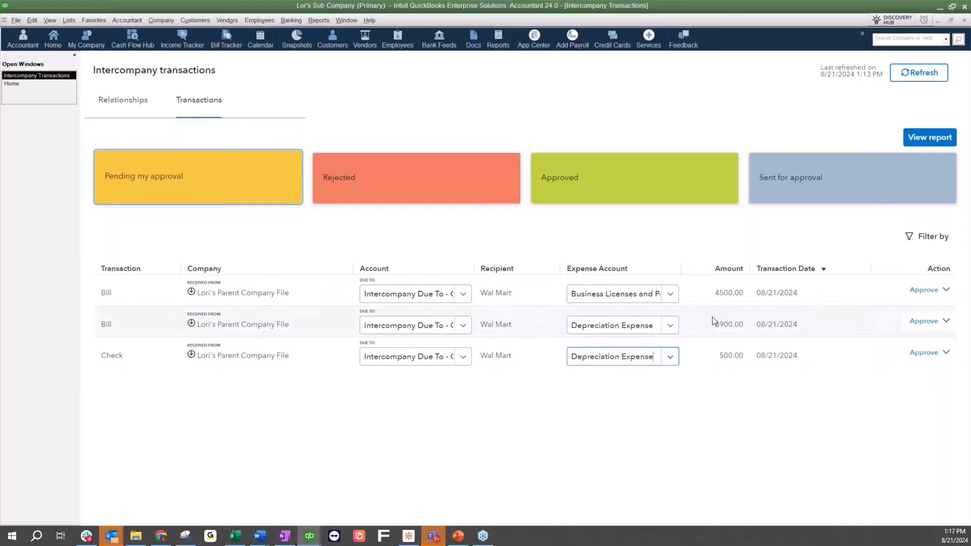
- Approve the 4500.00 intercompany bill in the sub company file
left_click(932, 293)
left_click(931, 314)
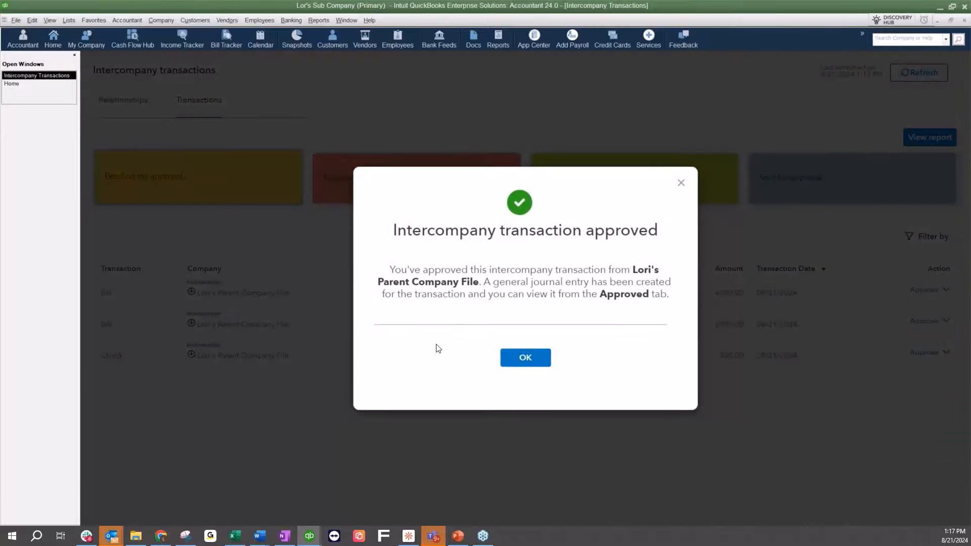
left_click(524, 364)
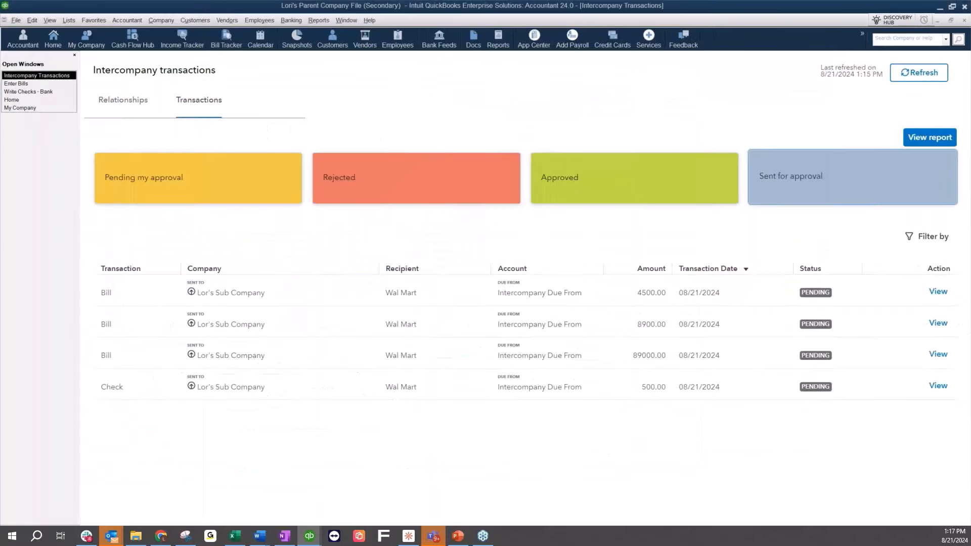
- Refresh the parent company's intercompany transactions and check its sent-for-approval and approved lists
left_click(916, 74)
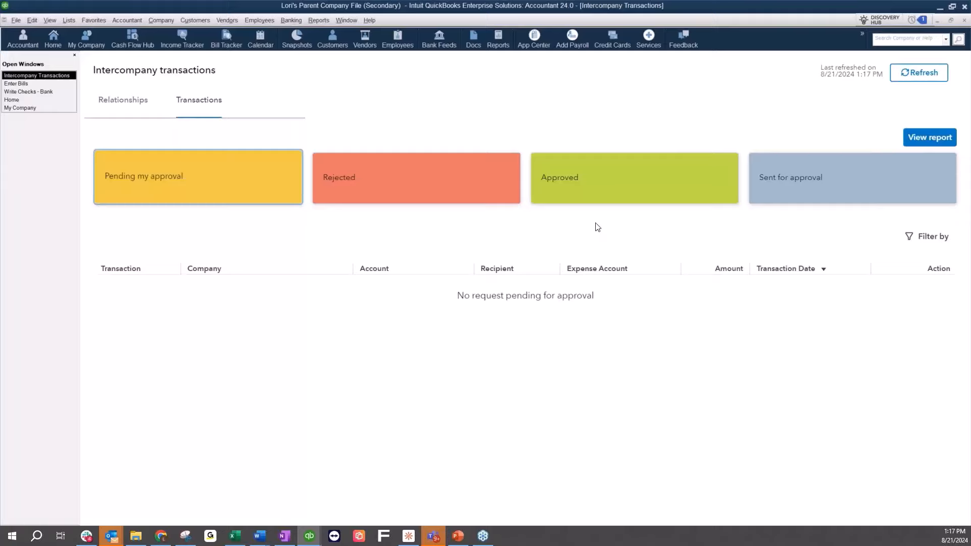
left_click(800, 185)
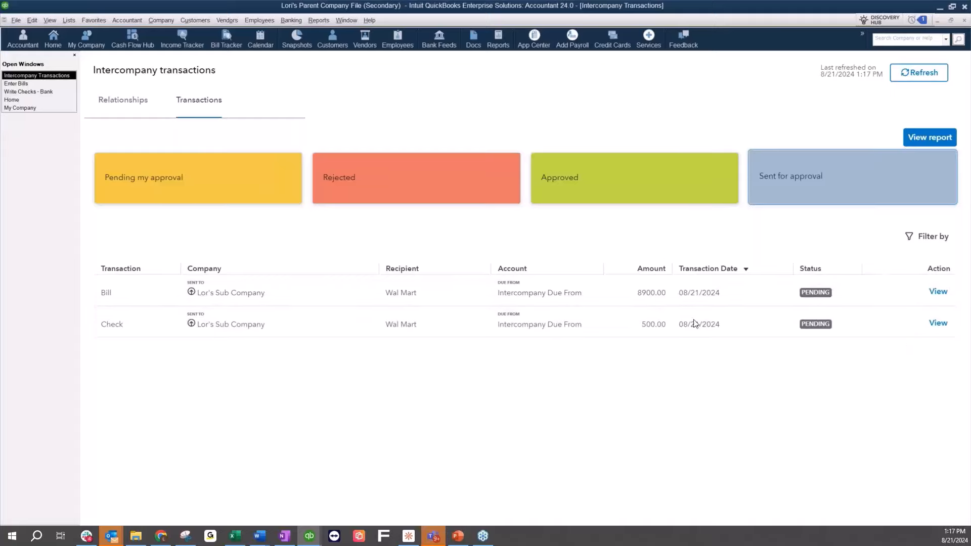
left_click(611, 177)
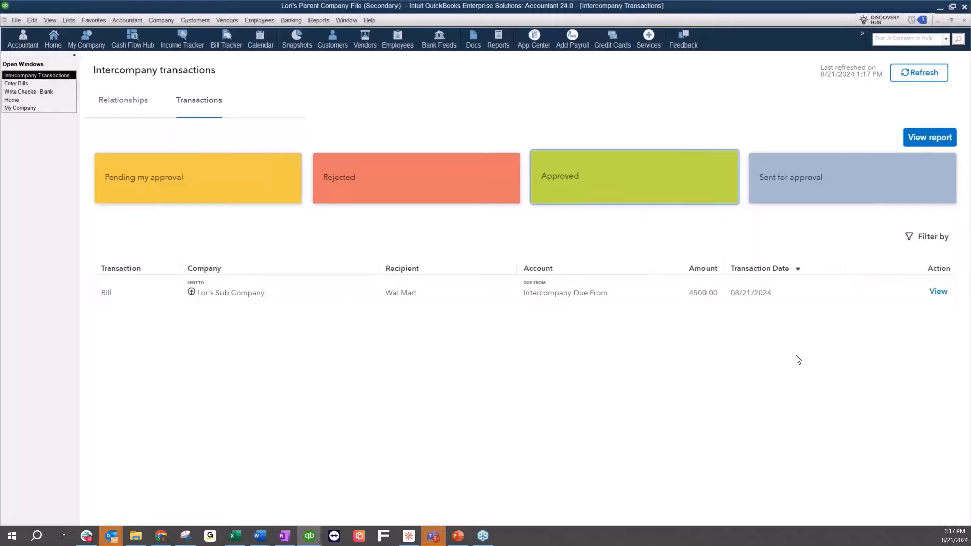
- Open the approved 4500.00 bill, check the parent company's payable bills in Pay Bills, and close both windows
left_click(937, 292)
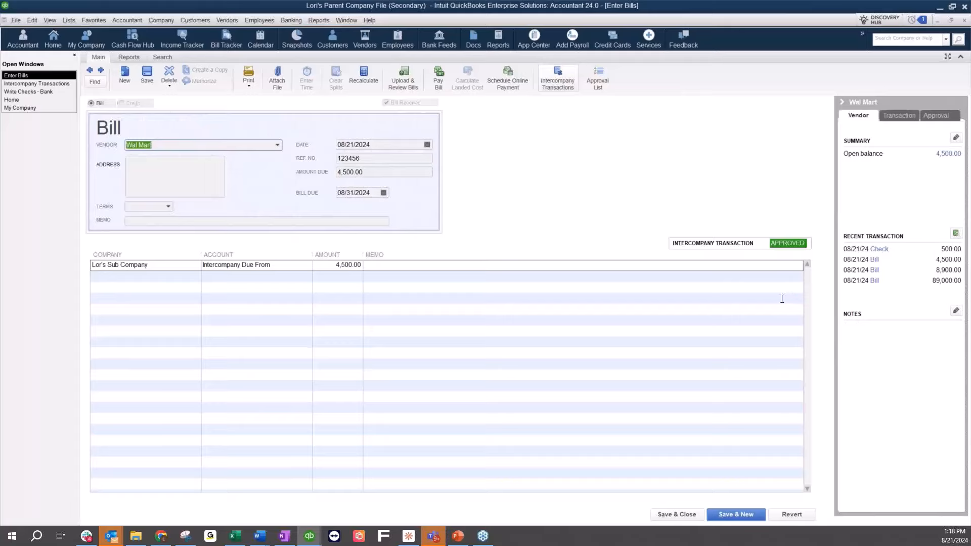
left_click(287, 20)
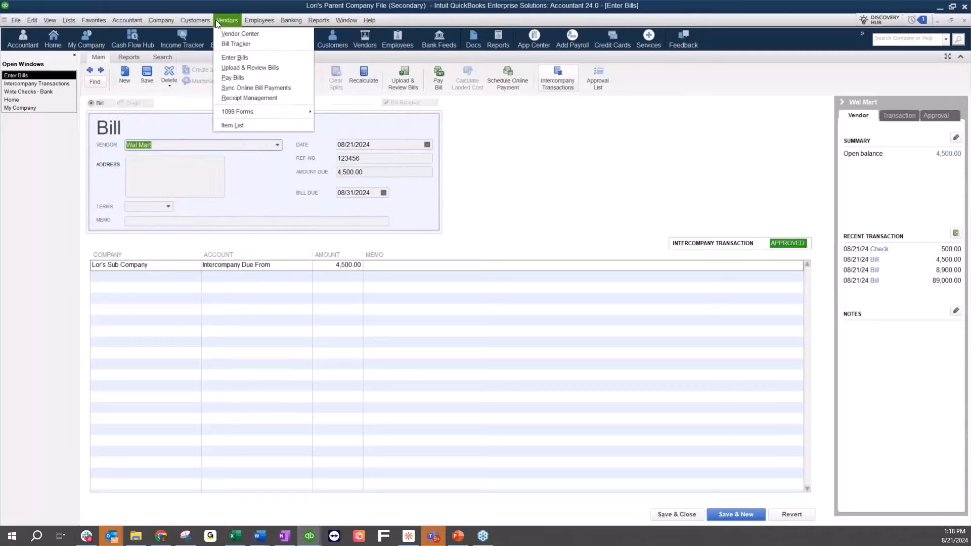
left_click(238, 77)
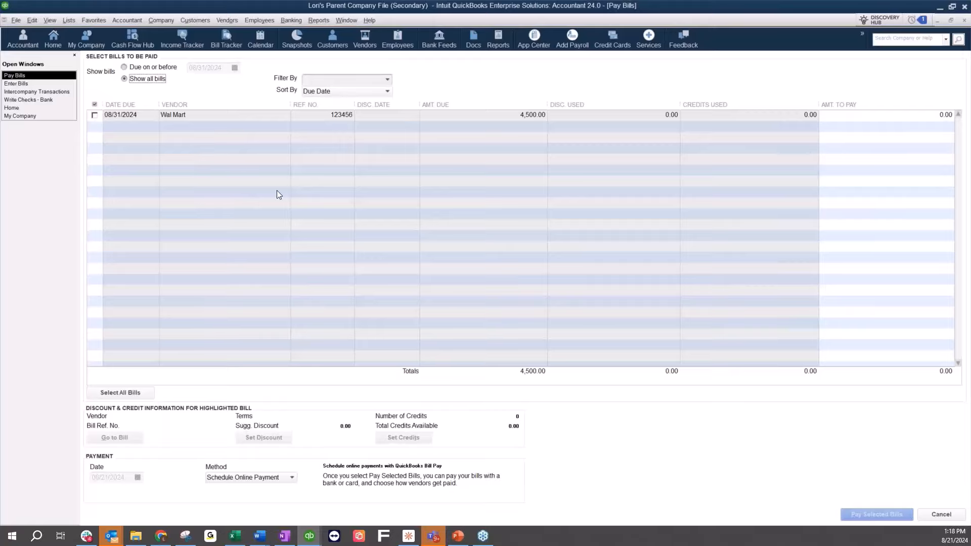
left_click(930, 515)
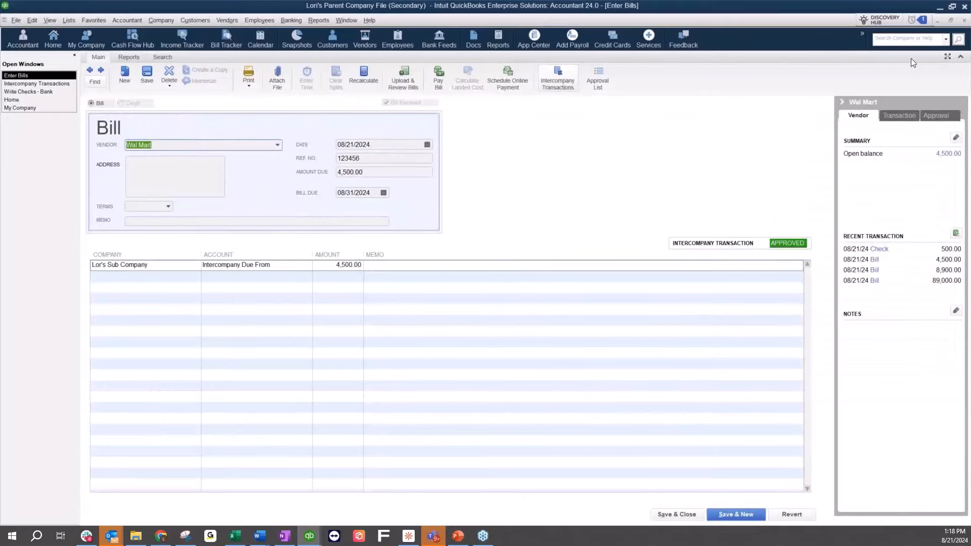
left_click(964, 20)
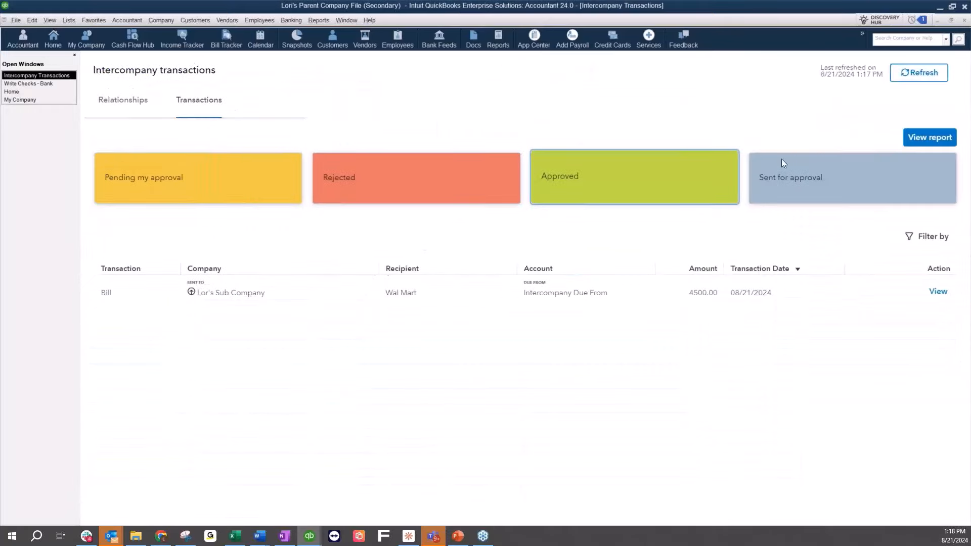
- View the rejected 89000.00 bill from the parent company's rejected transactions and close it
left_click(387, 177)
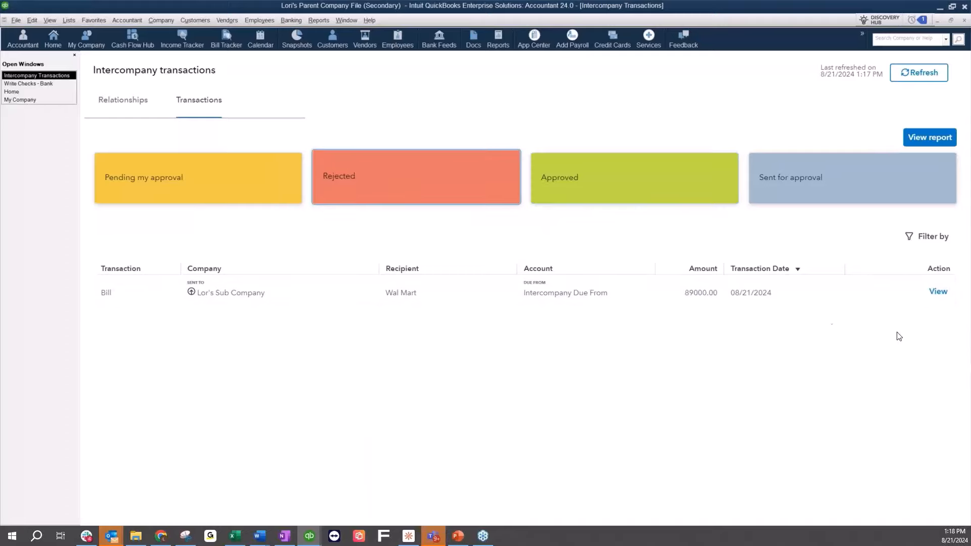
left_click(938, 292)
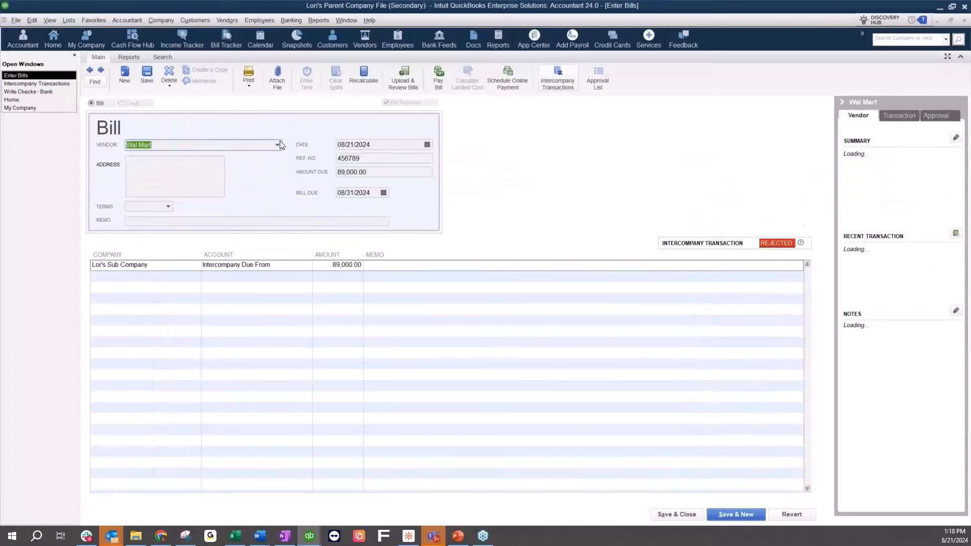
left_click(676, 514)
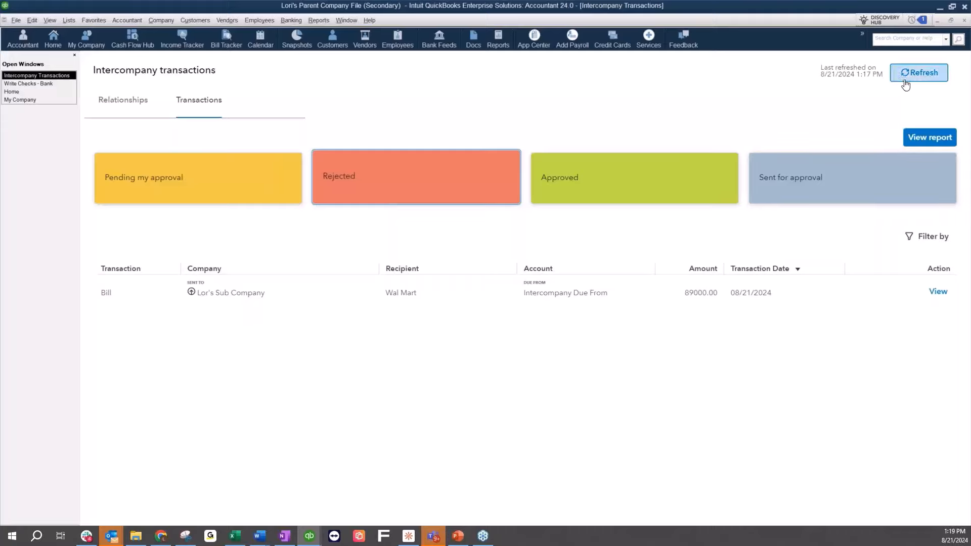
- Check the parent company's pending approvals and return to the sub company file in a maximized window
left_click(181, 179)
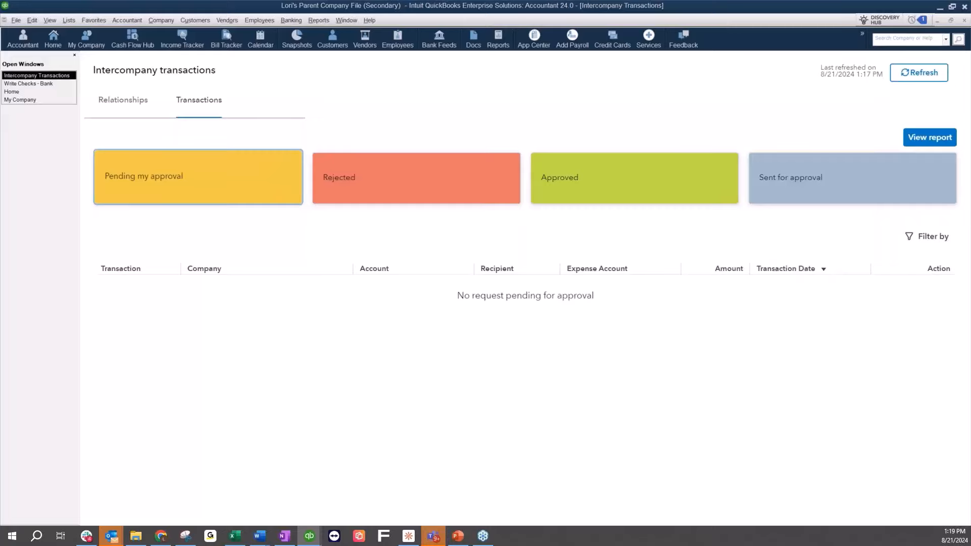
left_click_drag(1, 103, 644, 60)
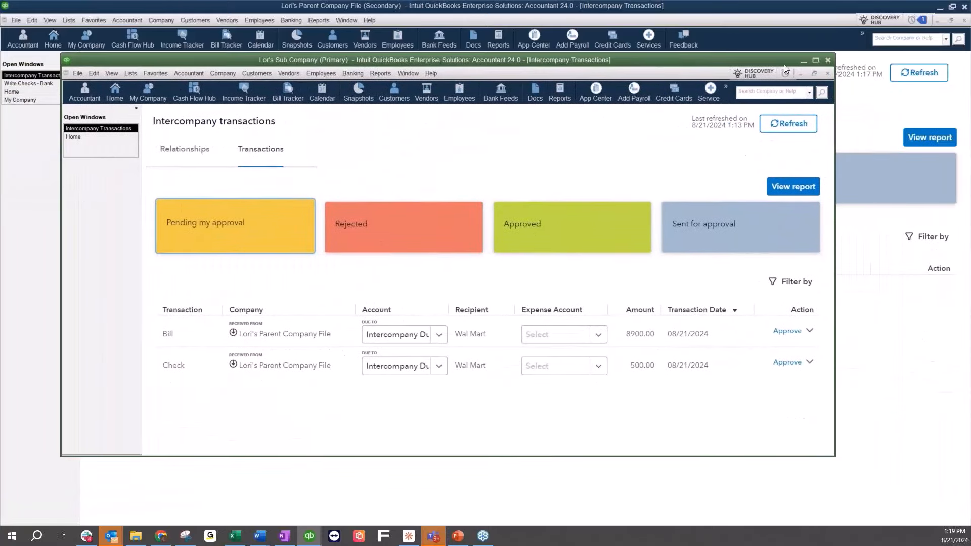
left_click(817, 61)
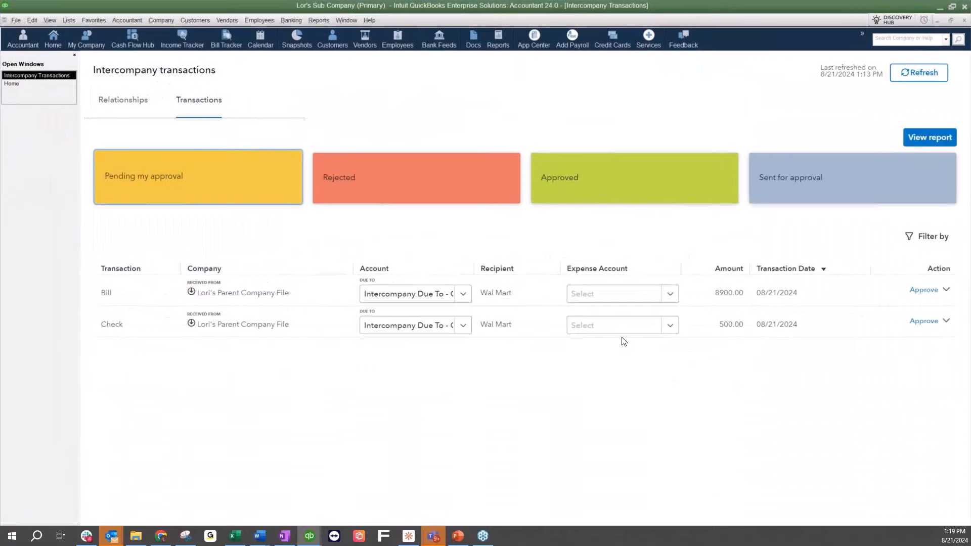
- Set the expense account of the pending 8900.00 bill to Continuing Education in the sub company file
left_click(948, 292)
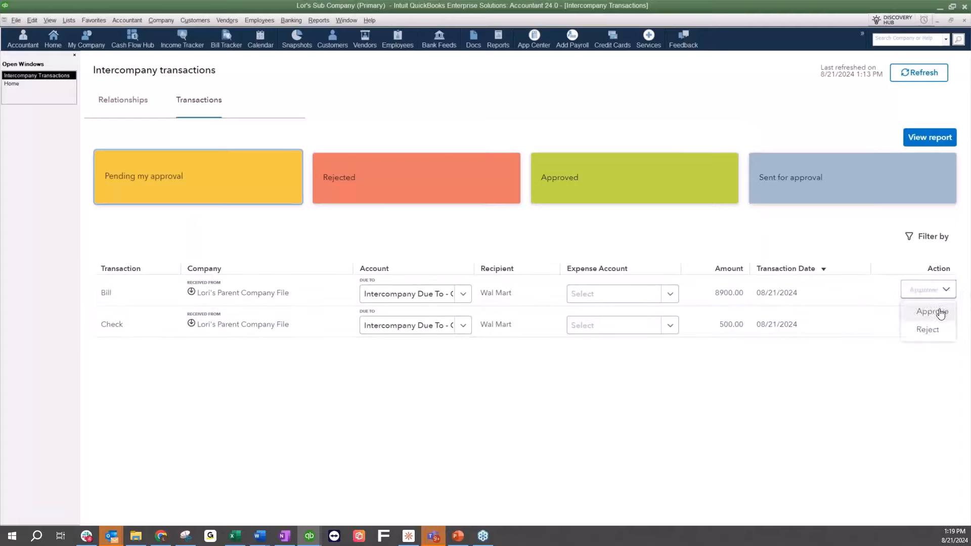
left_click(671, 299)
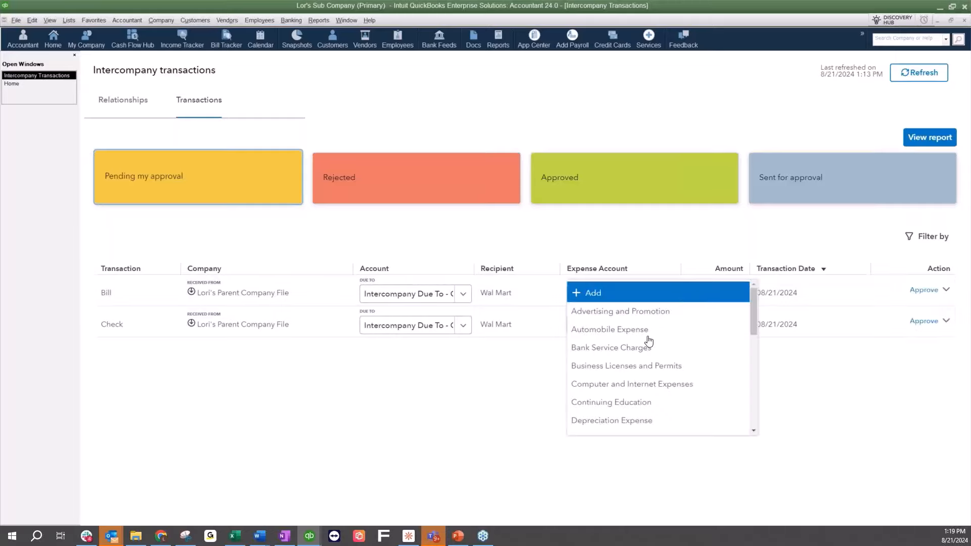
left_click(619, 413)
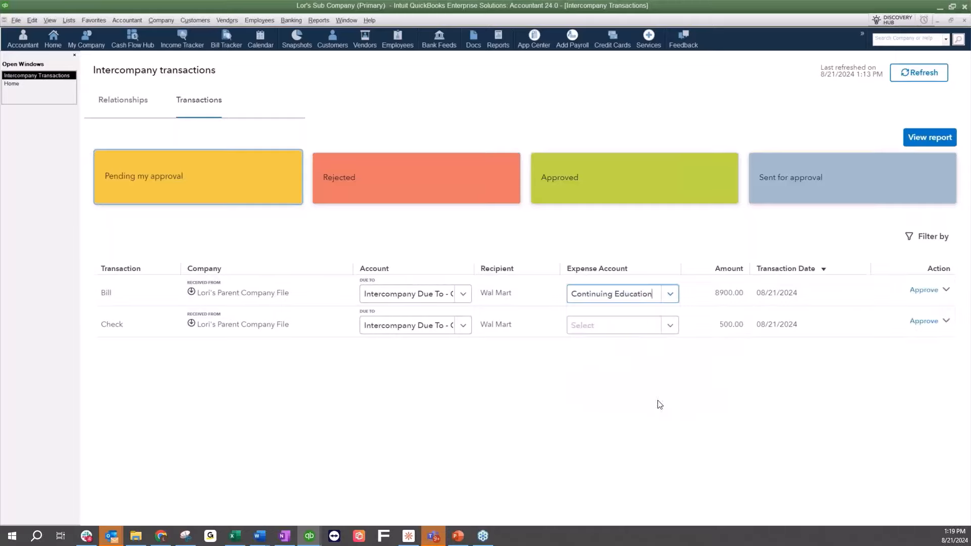
- Approve the pending 8900.00 bill from the parent company and dismiss the confirmation
left_click(925, 294)
left_click(933, 311)
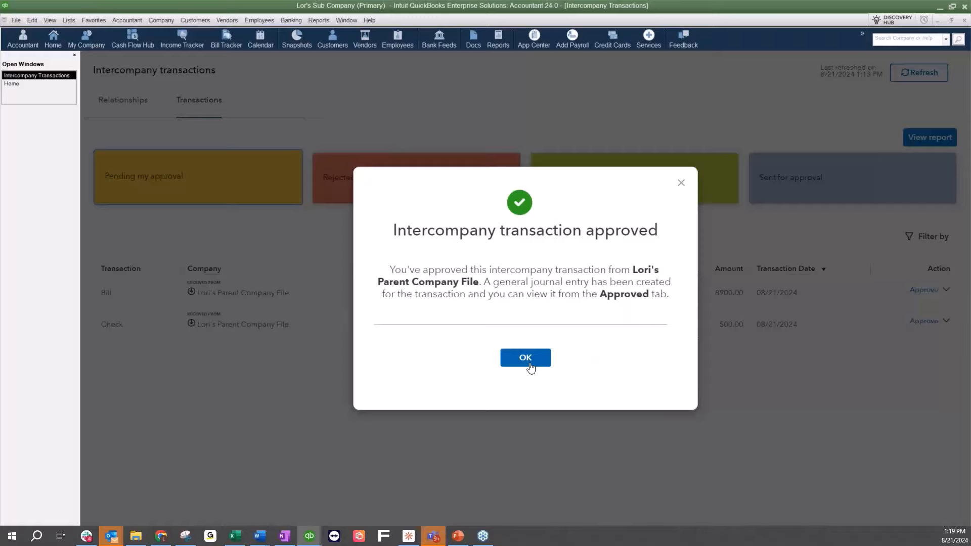
left_click(530, 368)
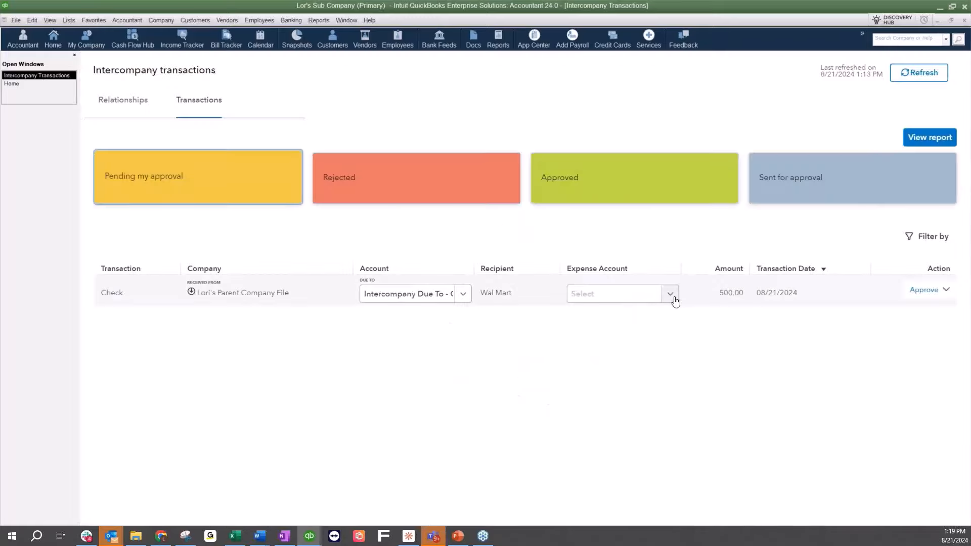
- Set the expense account of the pending 500.00 check to Continuing Education and approve the check
left_click(675, 300)
left_click(616, 403)
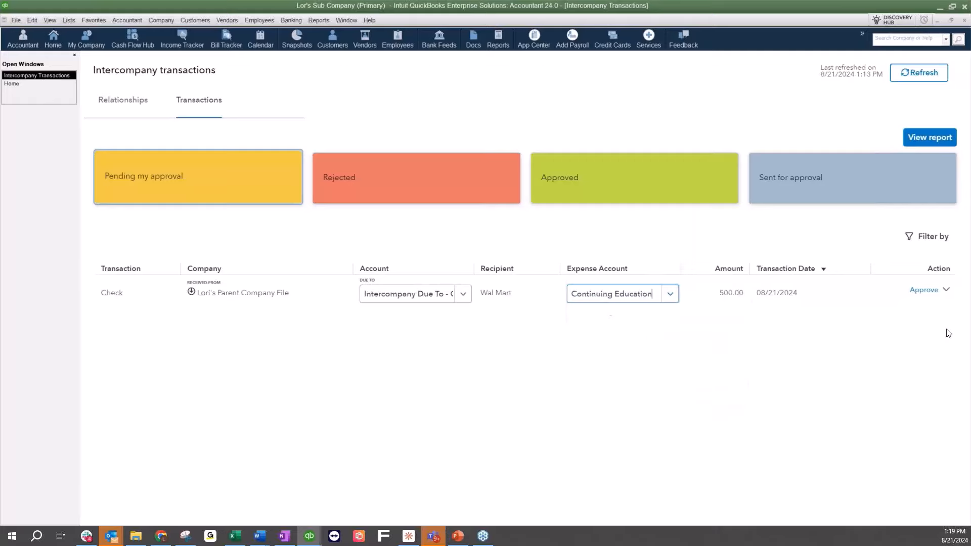
left_click(925, 296)
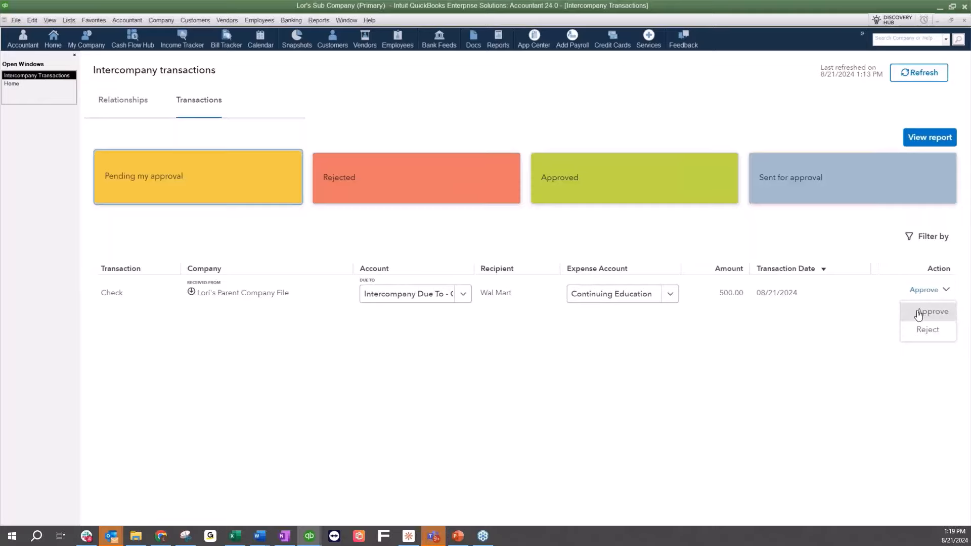
left_click(919, 314)
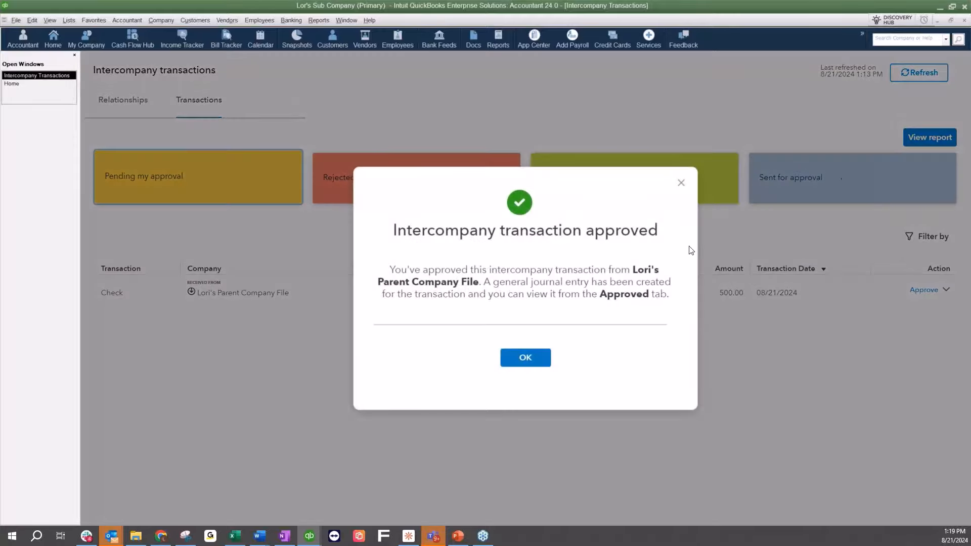
left_click(536, 359)
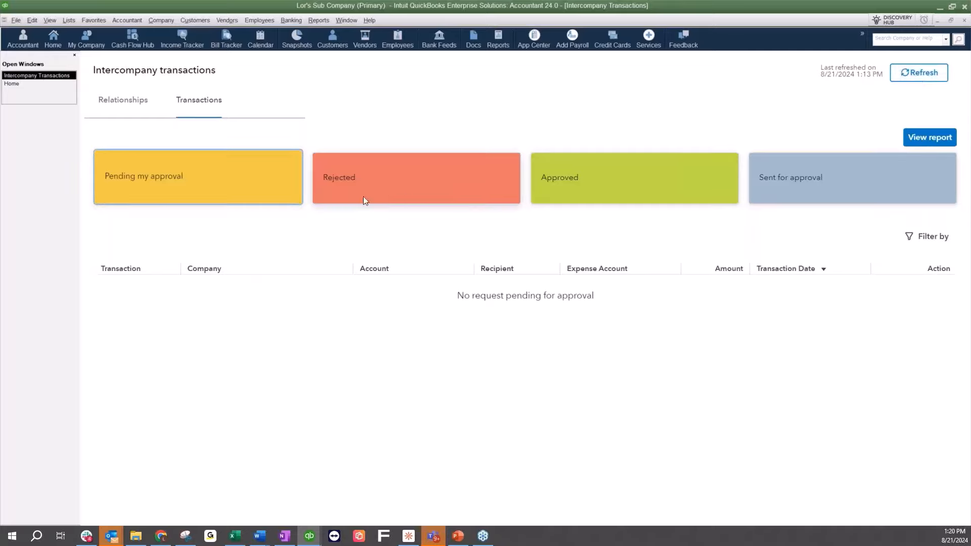
- Review the sub company's rejected, approved and sent-for-approval intercompany transactions
left_click(405, 182)
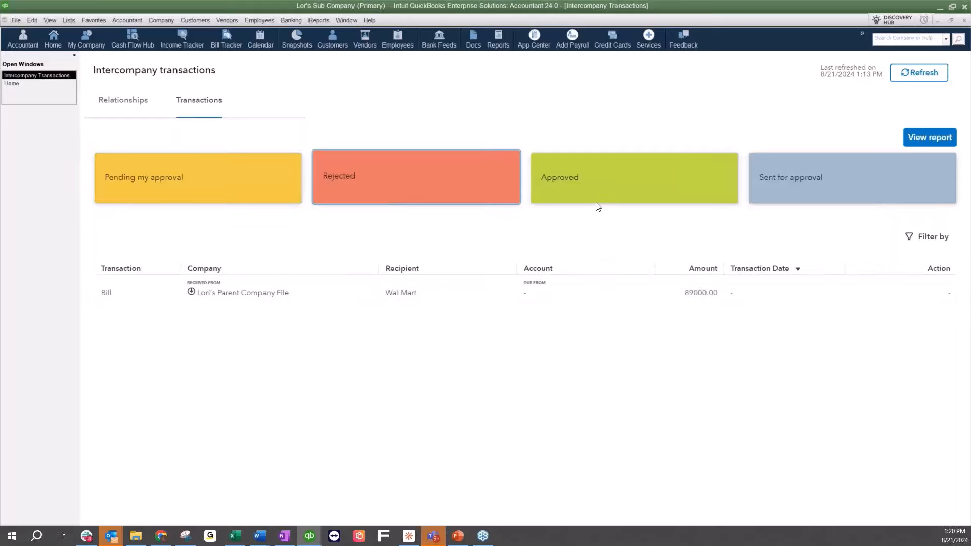
left_click(601, 185)
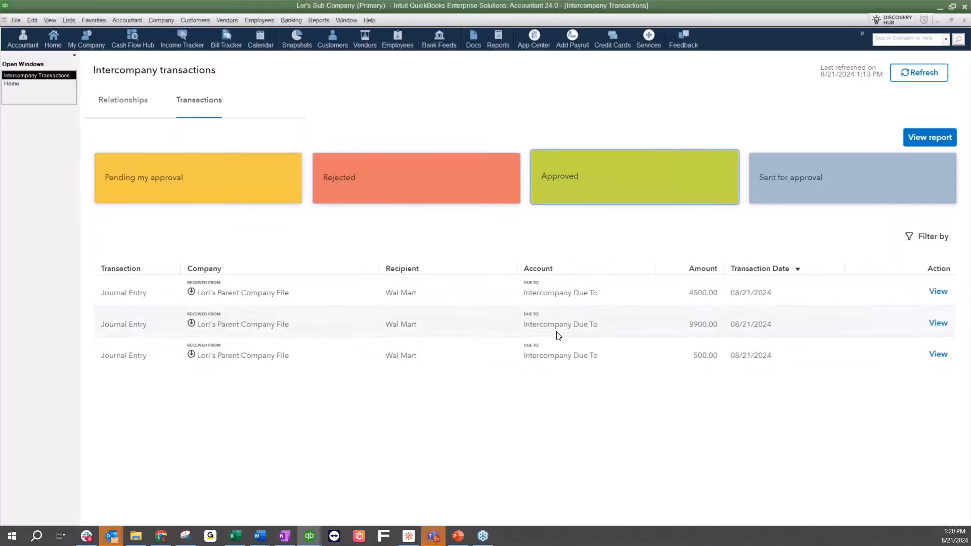
left_click(836, 182)
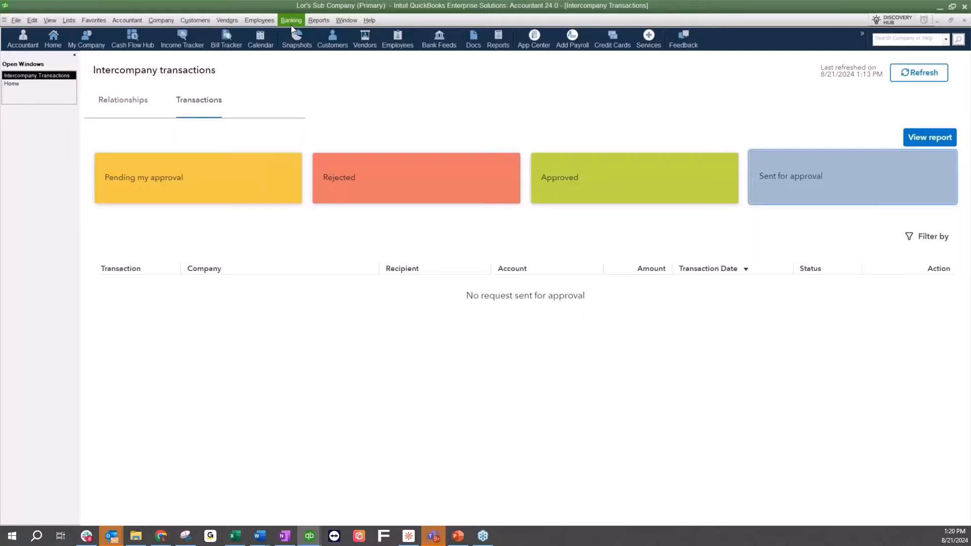
- Start a new intercompany bill in the sub company file with vendor Account and reference number 78945
left_click(228, 22)
left_click(238, 57)
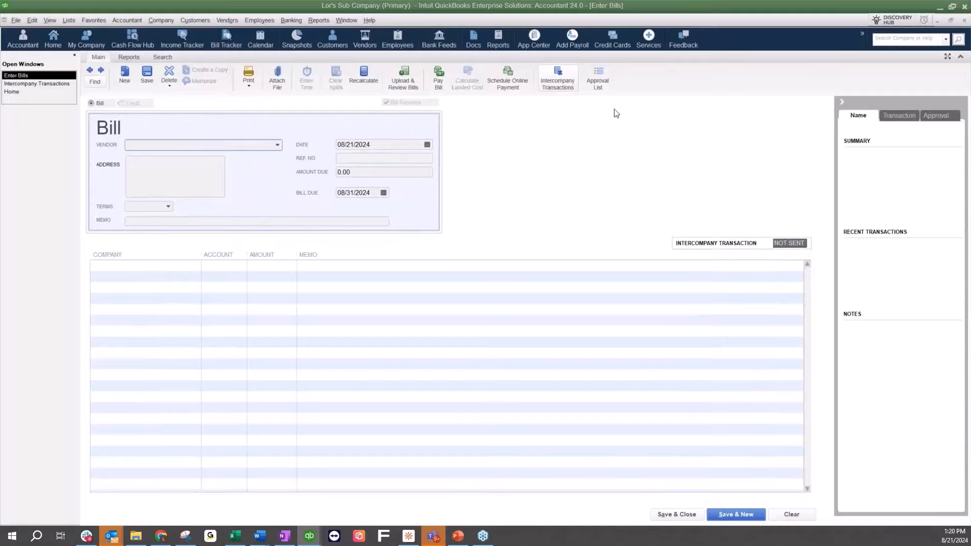
left_click(518, 236)
left_click(277, 146)
left_click(163, 130)
left_click(658, 334)
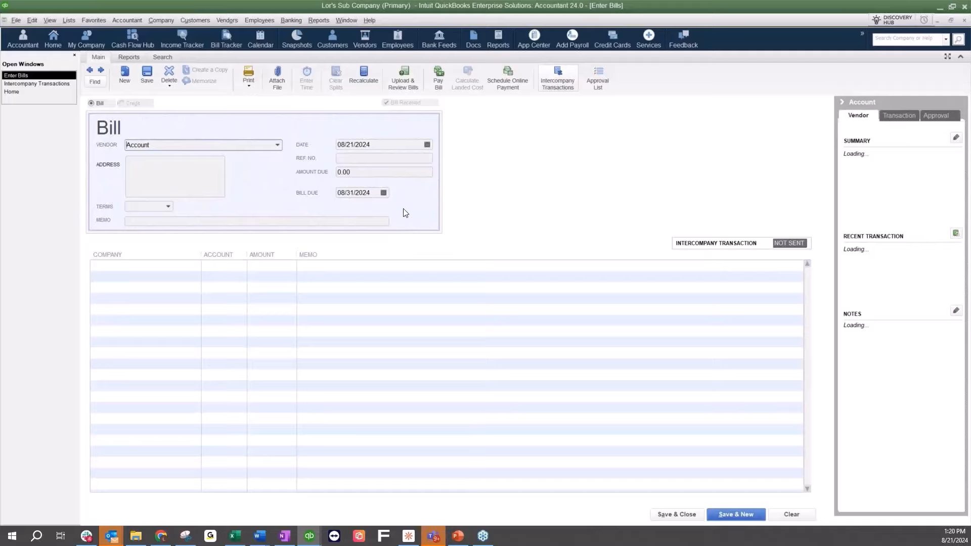
left_click(359, 158)
type("78945")
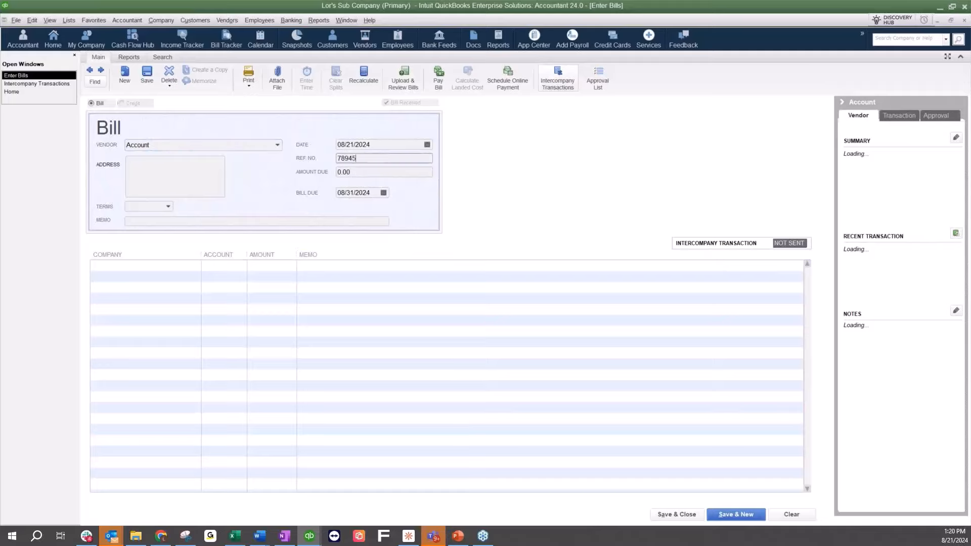
- Assign the bill's first line to the parent company file, widen the account column, and set the account to Intercompany Due To
left_click(157, 270)
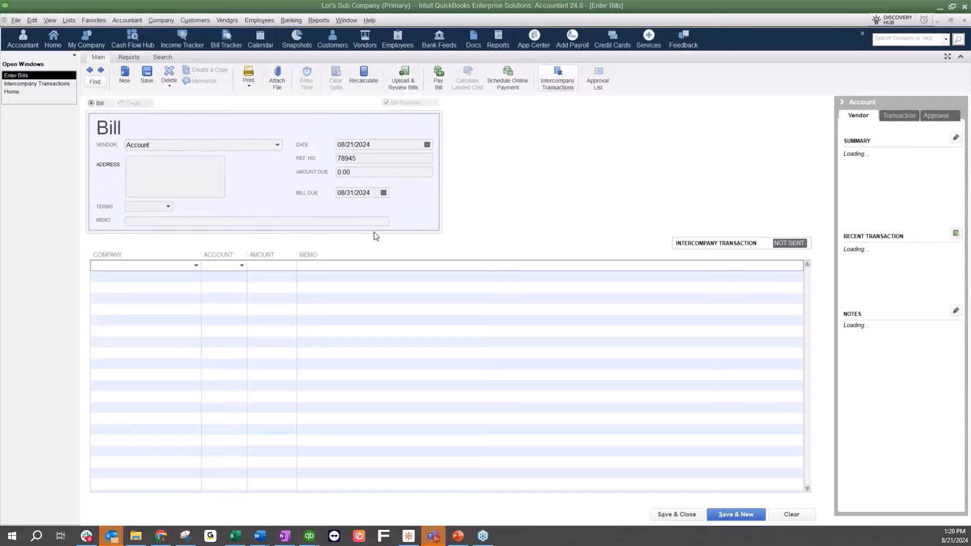
left_click(195, 265)
left_click(137, 279)
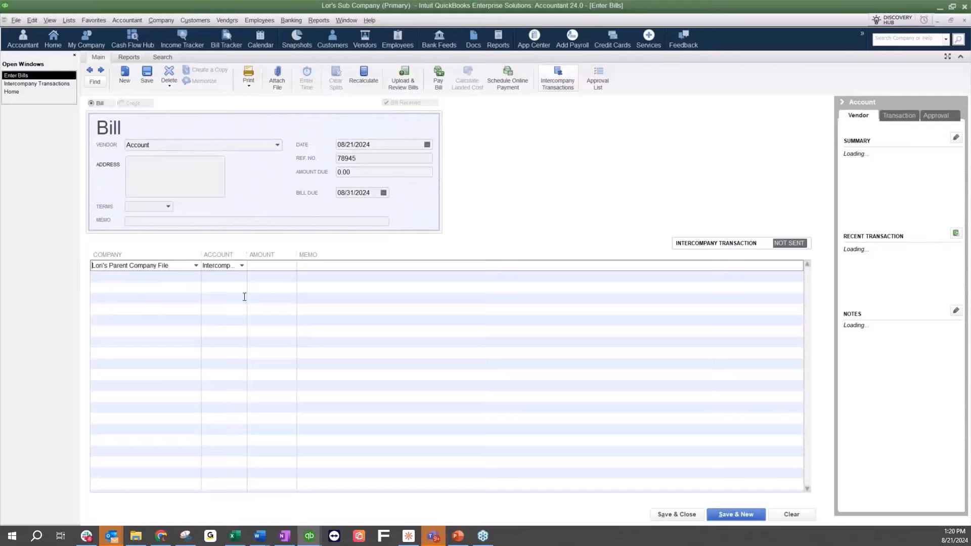
left_click_drag(246, 255, 324, 256)
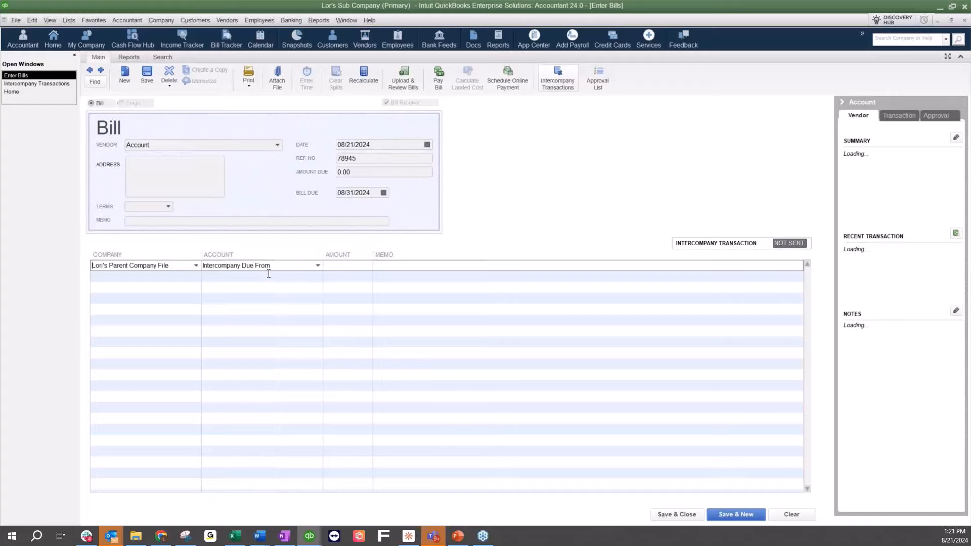
left_click(318, 266)
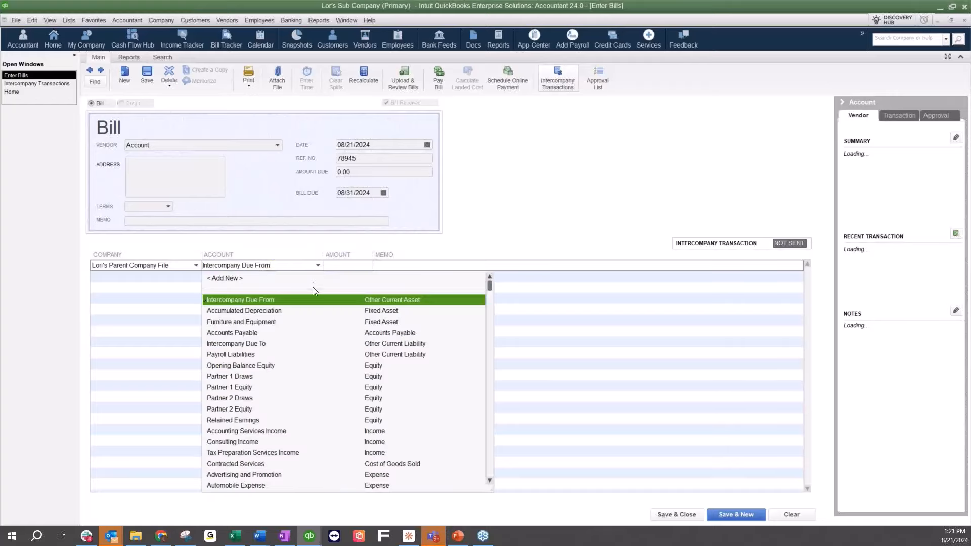
left_click(260, 345)
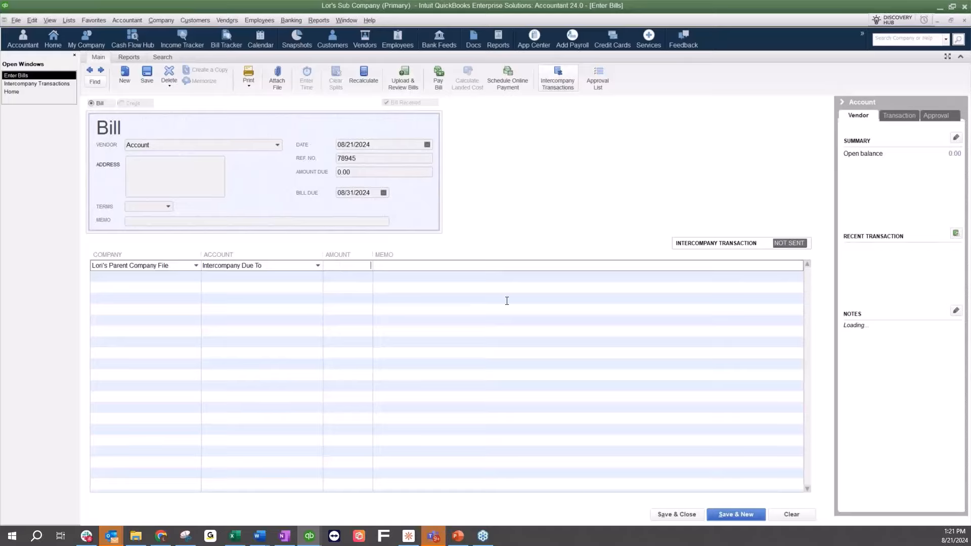
- Enter 5000 as the amount on the bill's parent company line and save the bill
type("5000")
key("Tab")
key("Tab")
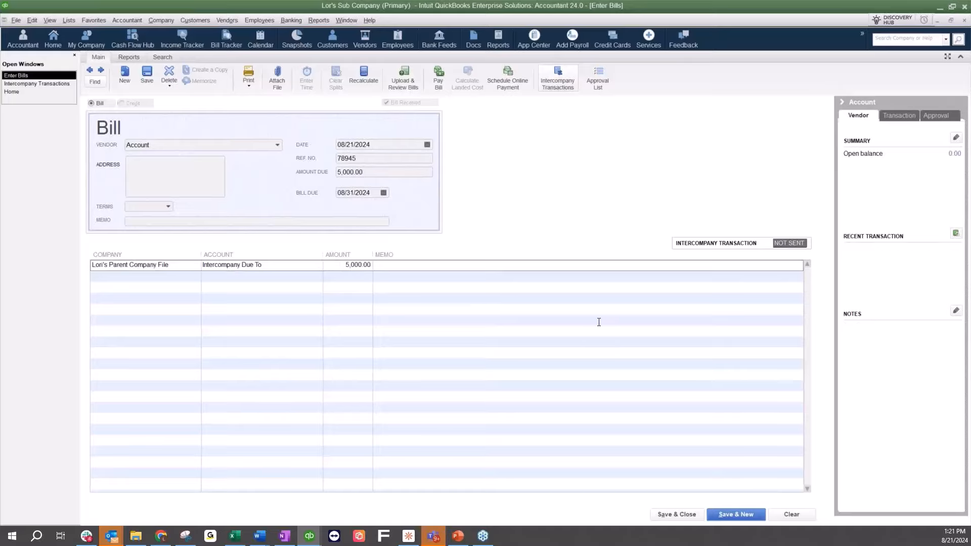
left_click(385, 267)
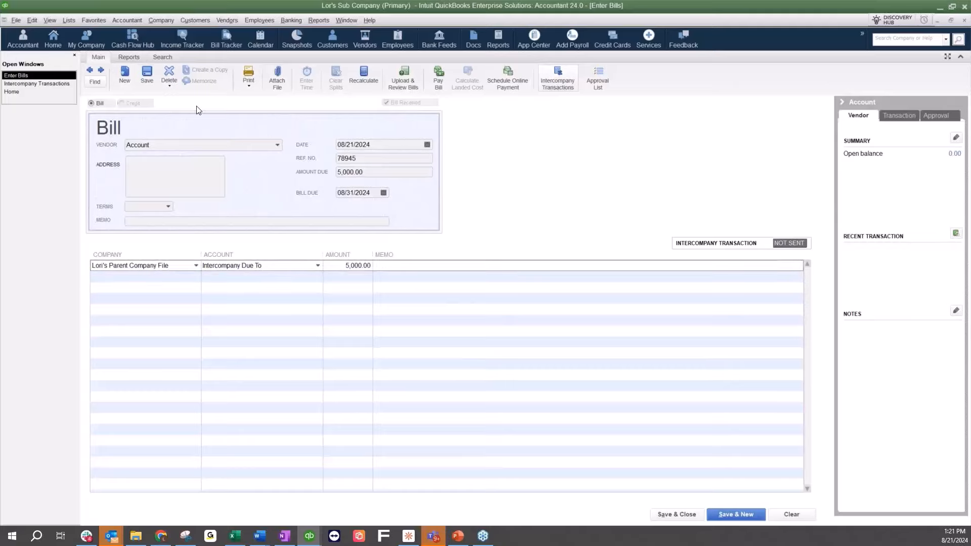
left_click(147, 75)
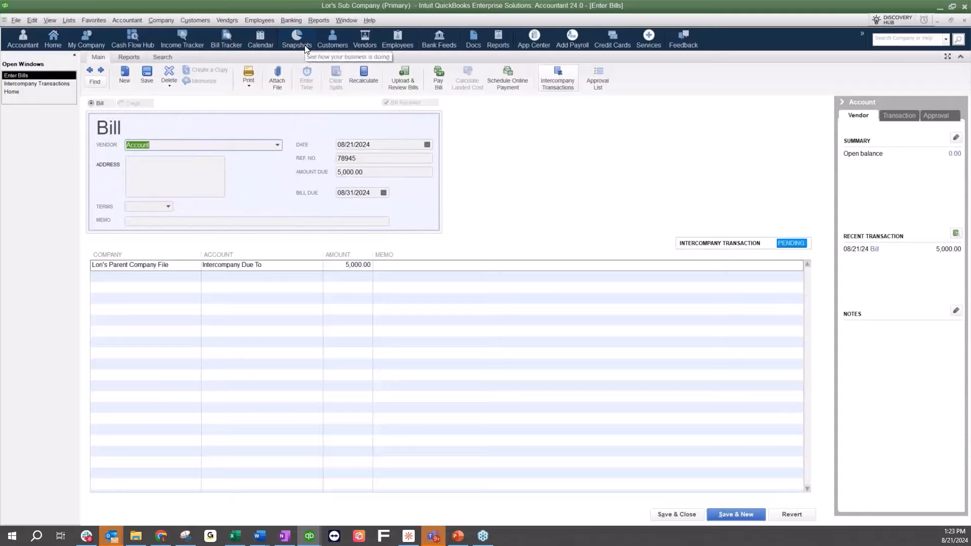
- Check which accounts are available for reconciliation, keep Intercompany Due From selected, and cancel the reconciliation
left_click(319, 21)
mouse_move(292, 21)
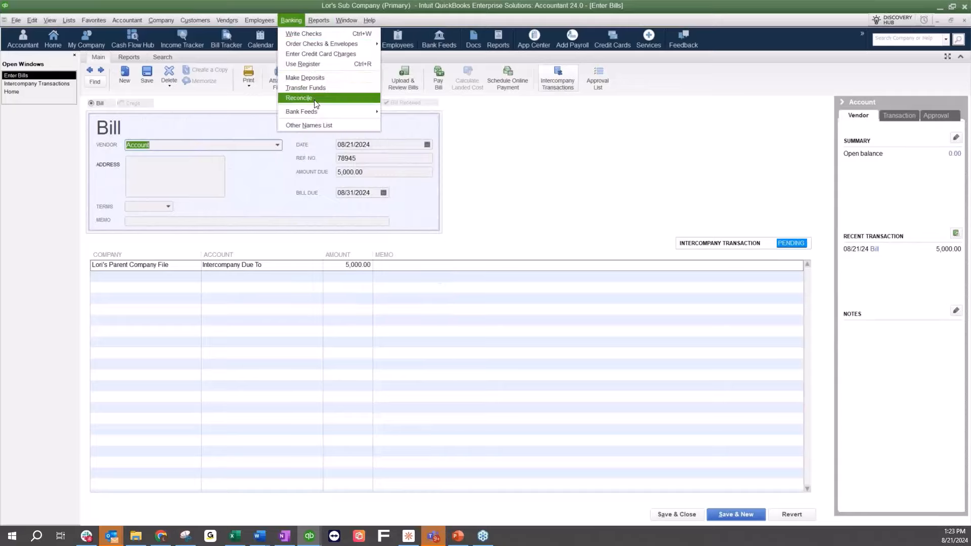
left_click(593, 272)
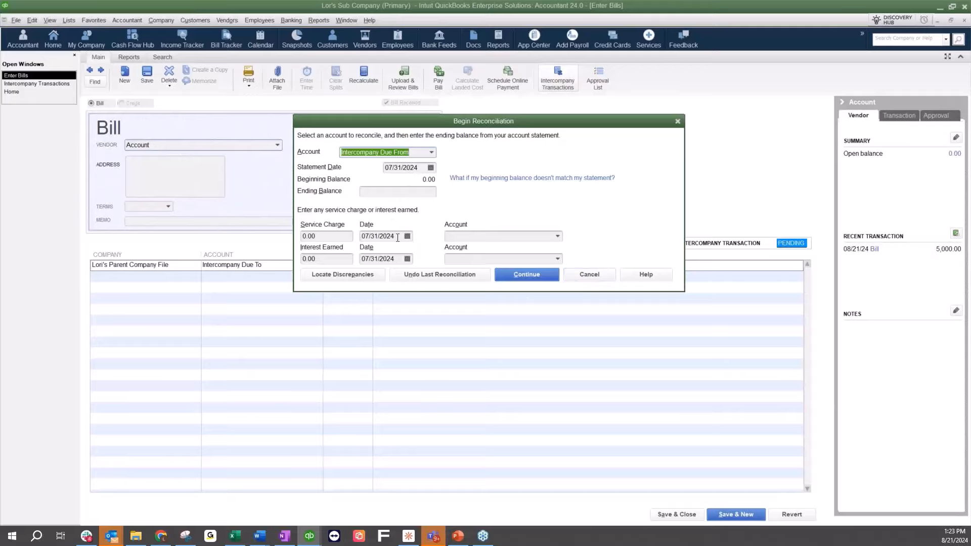
left_click(432, 152)
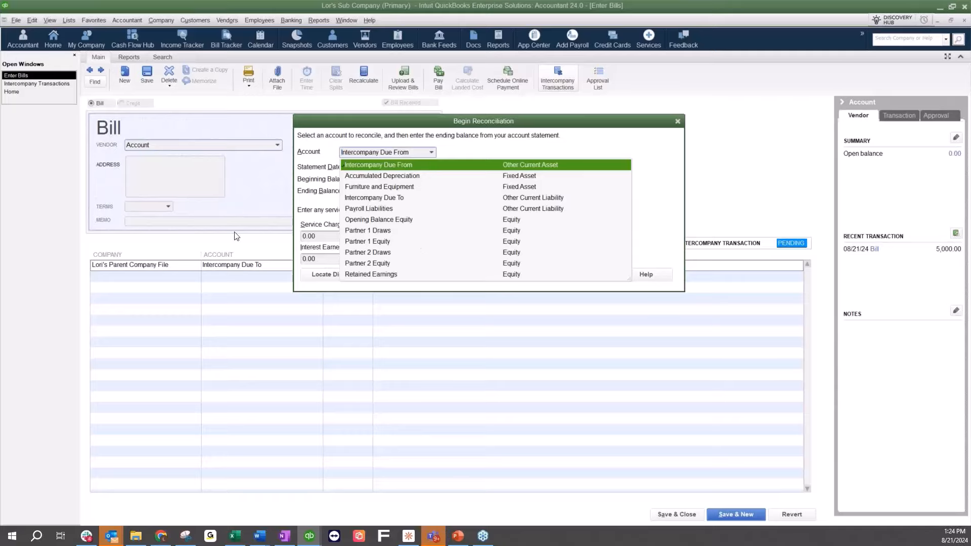
left_click(413, 165)
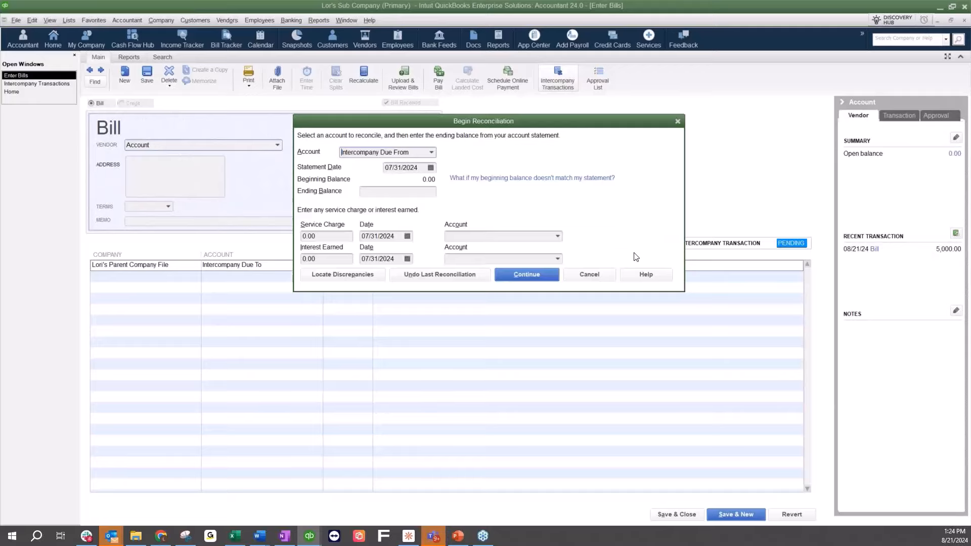
left_click(589, 275)
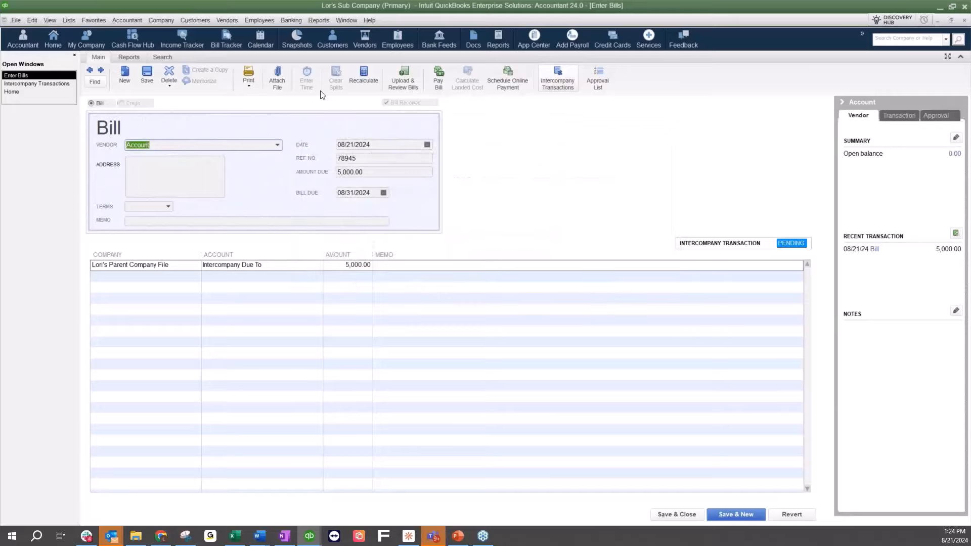
- Run the Profit & Loss Standard report for the sub company with the date range set to All
left_click(318, 20)
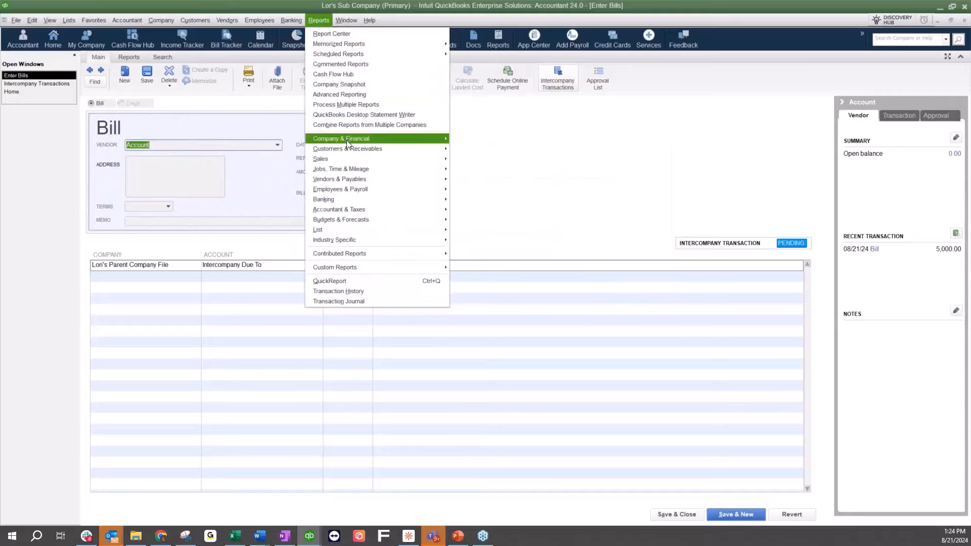
mouse_move(347, 139)
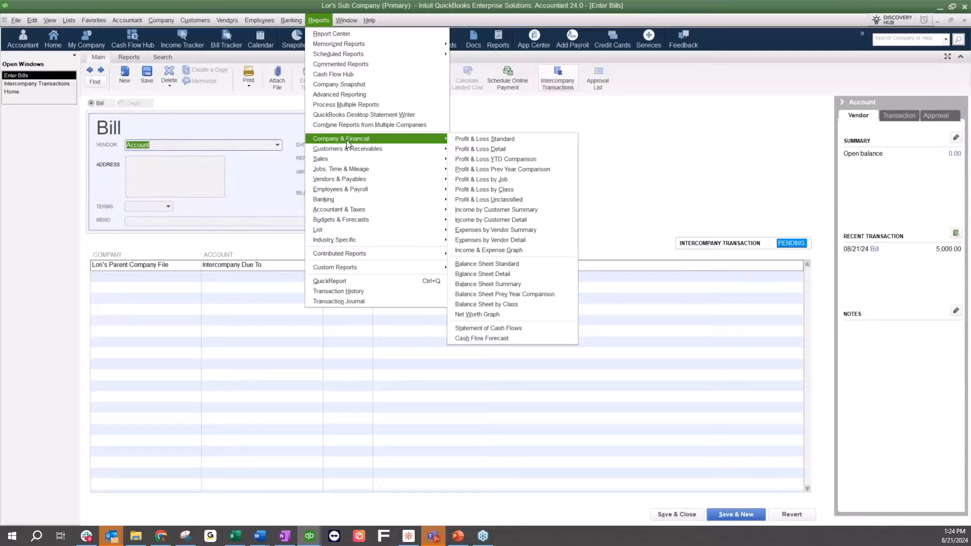
left_click(510, 145)
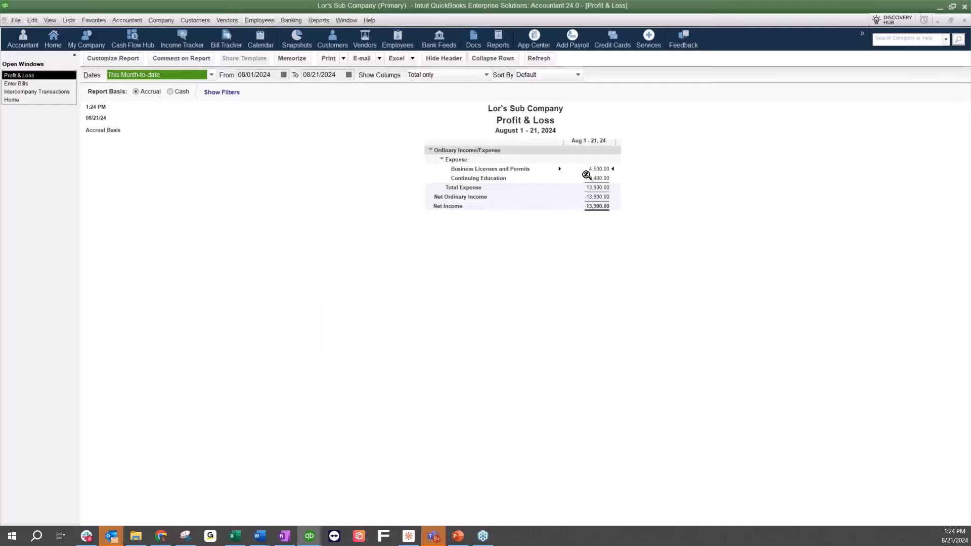
left_click(212, 75)
left_click(121, 87)
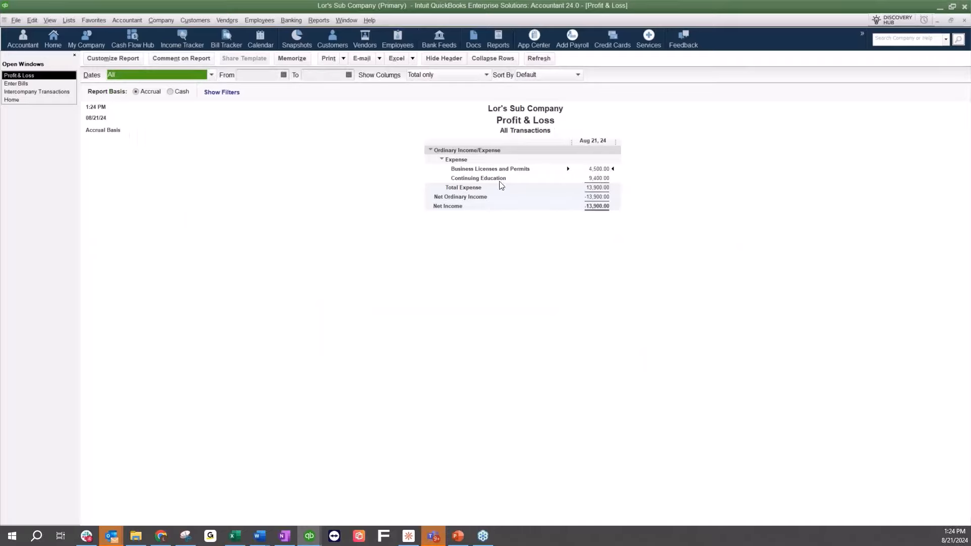
- Drill down into the Continuing Education total, view the journal entry for the 500.00 check, and close the entry
double_click(599, 178)
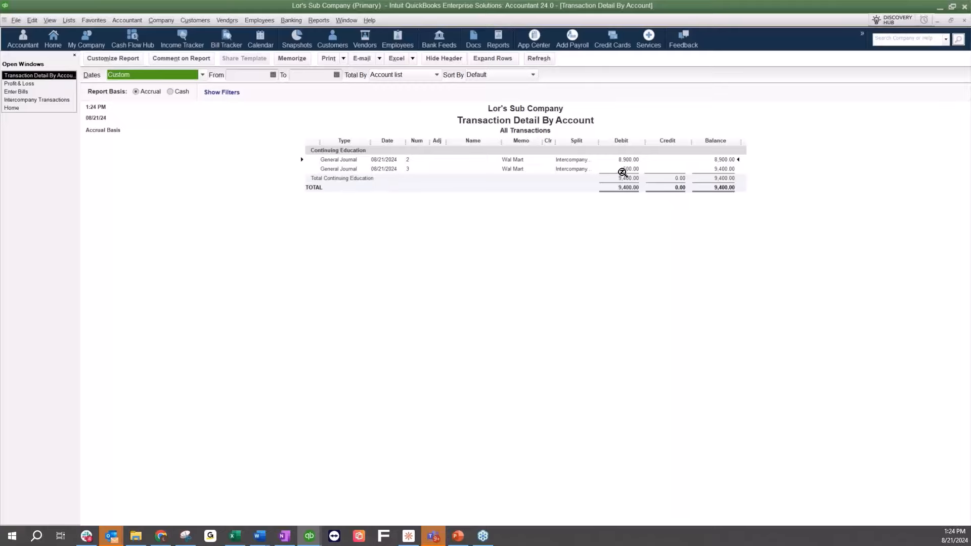
double_click(623, 171)
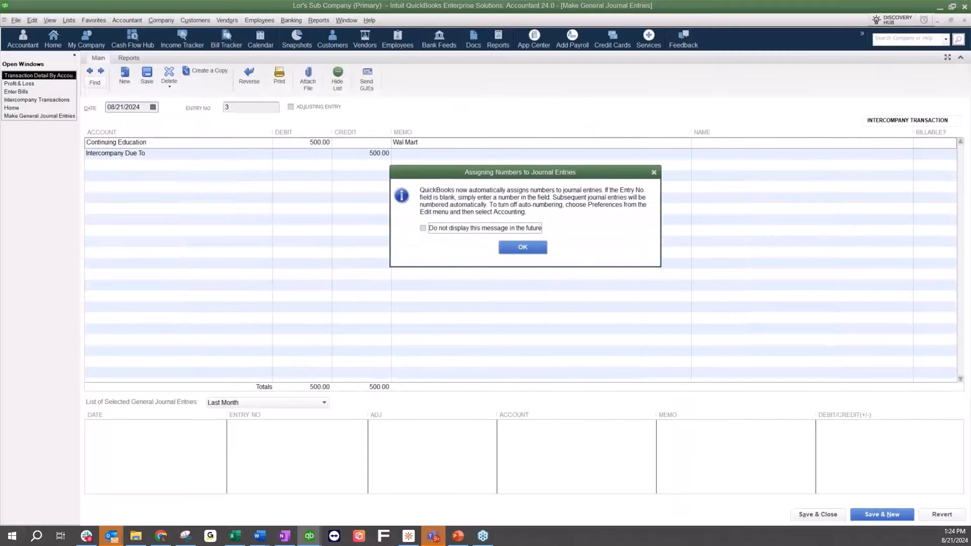
left_click(523, 247)
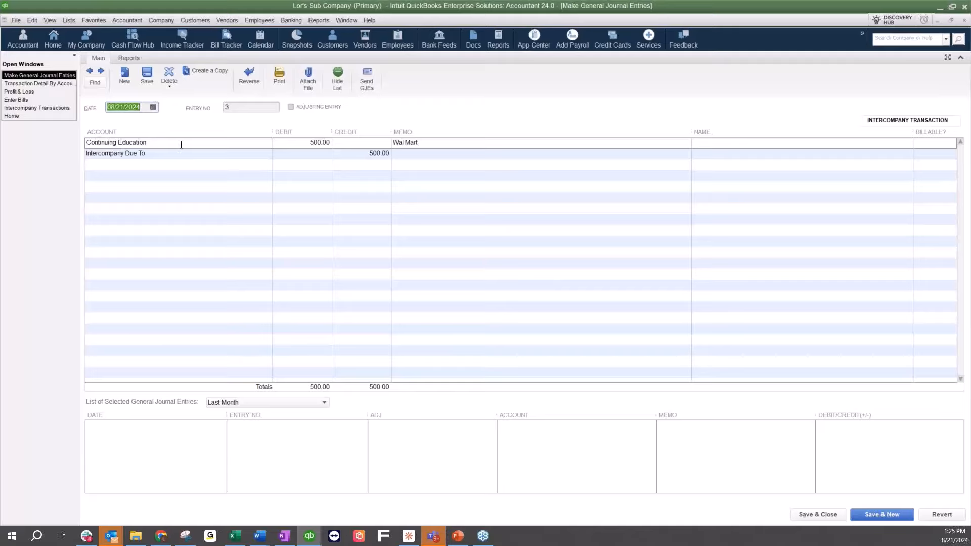
left_click(965, 20)
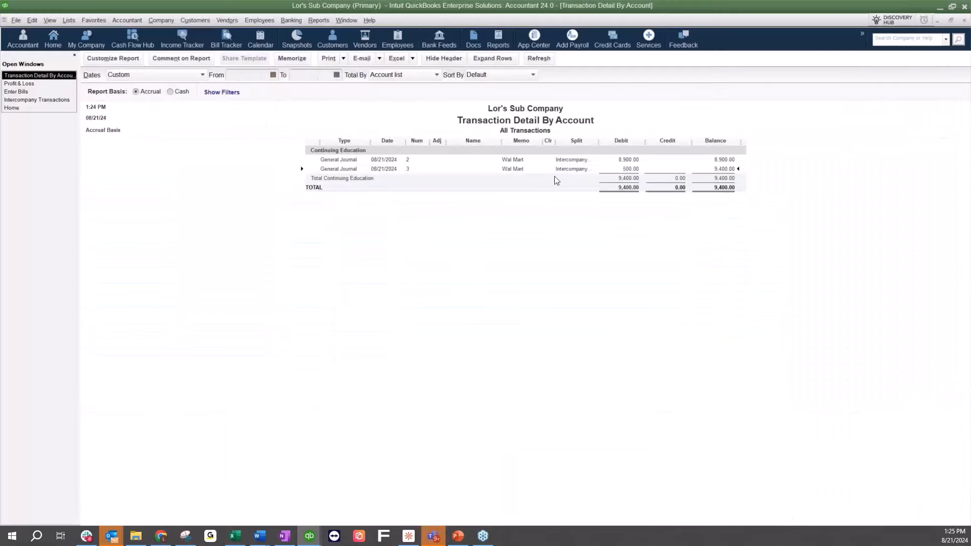
- Reopen the 500.00 journal entry from the transaction detail report and close it again
double_click(630, 169)
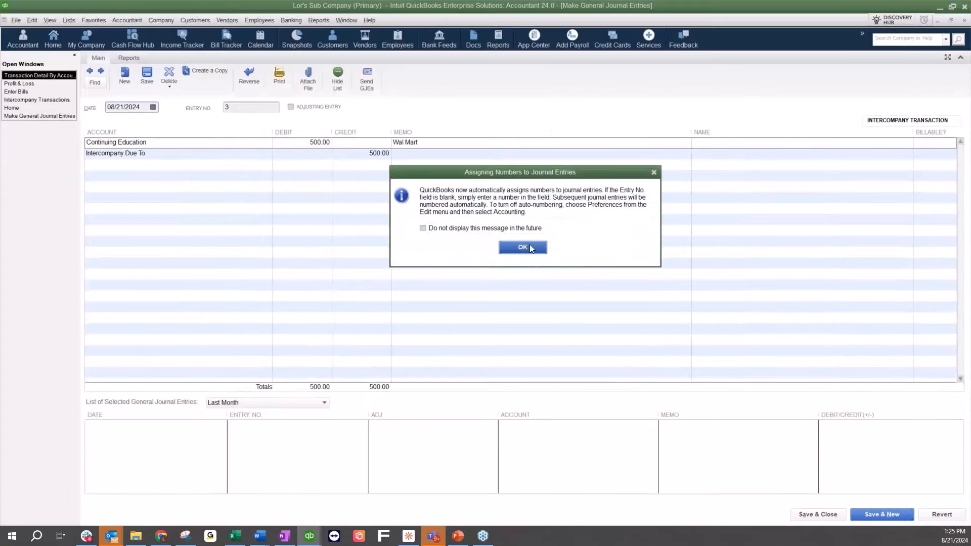
left_click(531, 246)
left_click(965, 21)
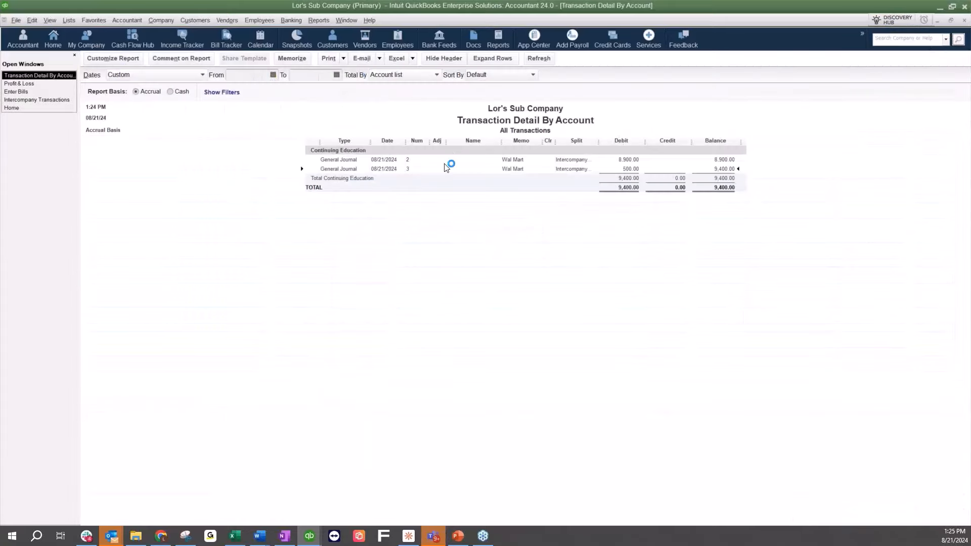
- View the 8,900.00 Continuing Education journal entry from the transaction detail report, and close both the entry and the report
double_click(382, 160)
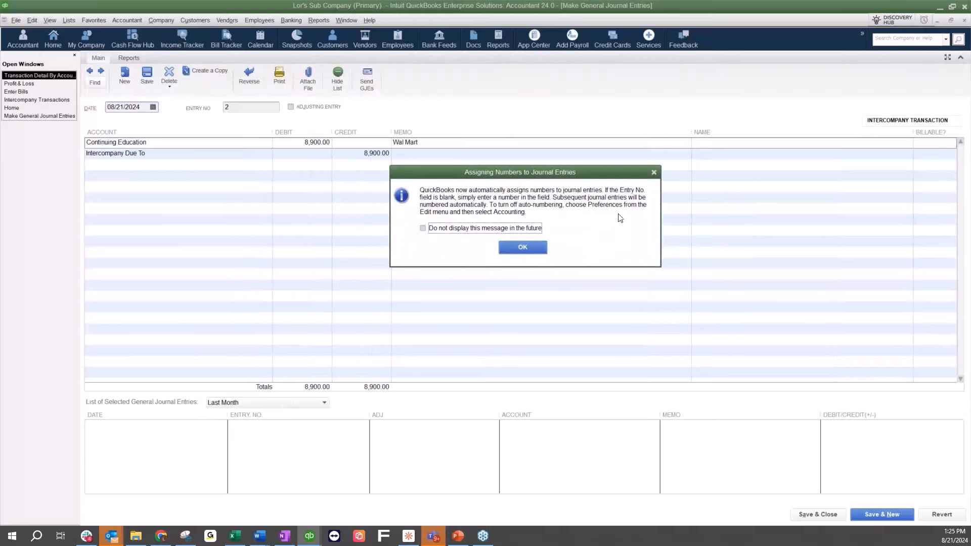
left_click(526, 247)
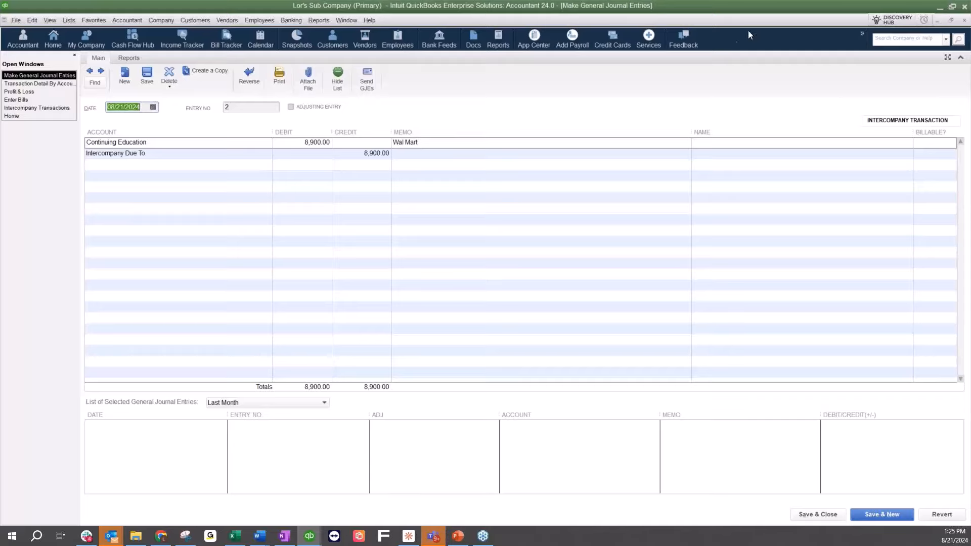
left_click(964, 20)
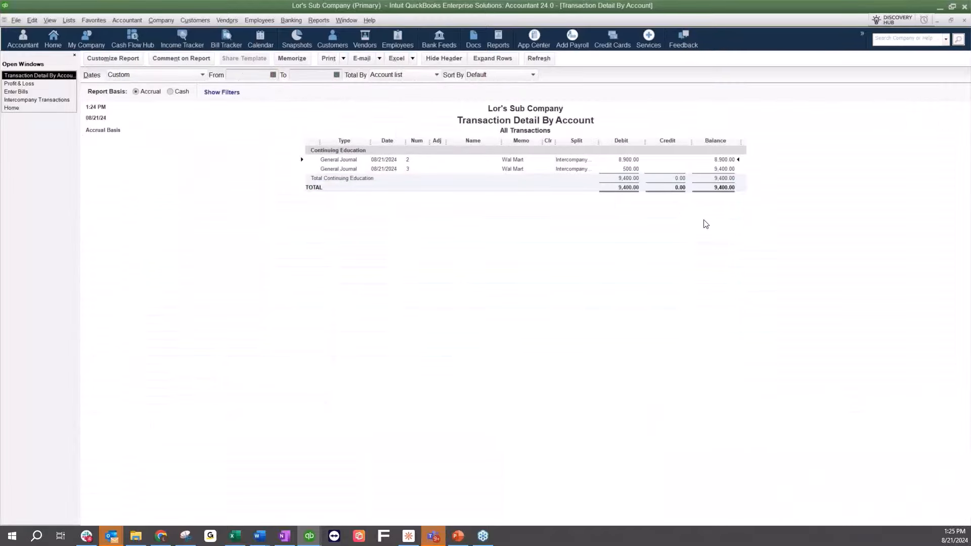
left_click(963, 21)
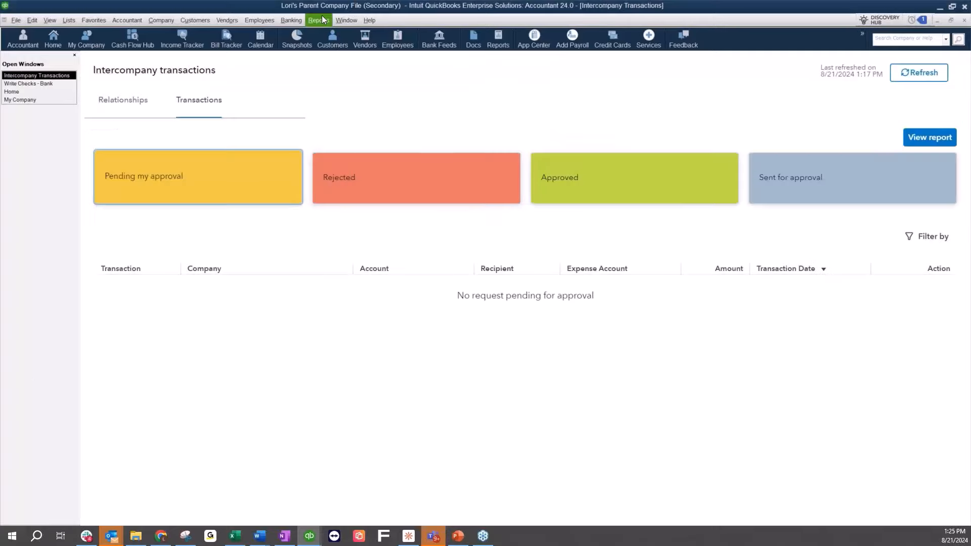
- In the parent company file, refresh the intercompany transactions and check the sent for approval, rejected and approved lists
left_click(879, 174)
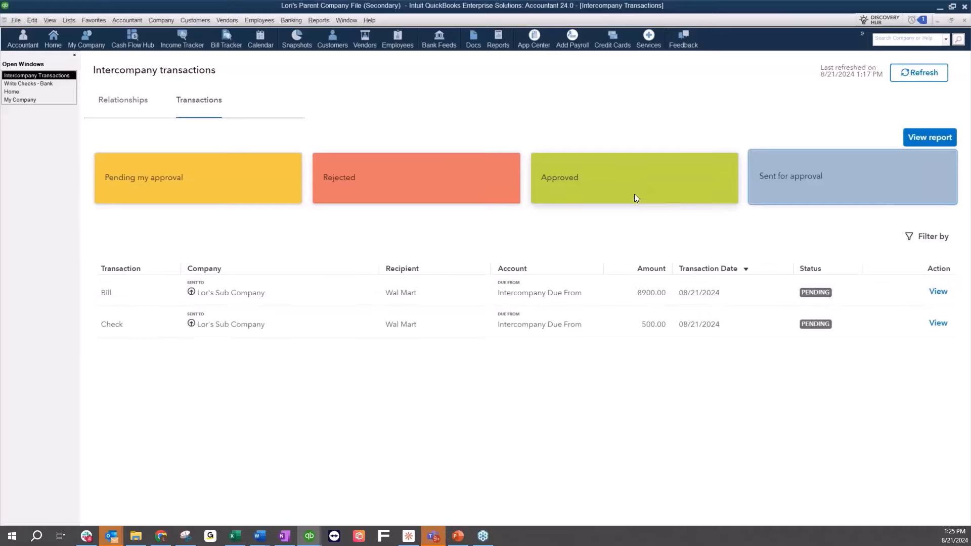
left_click(934, 73)
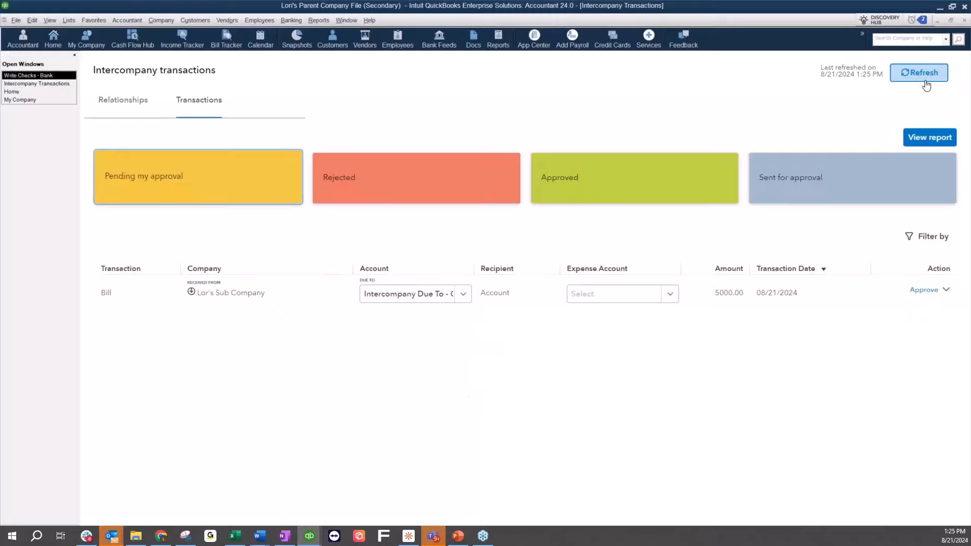
left_click(448, 174)
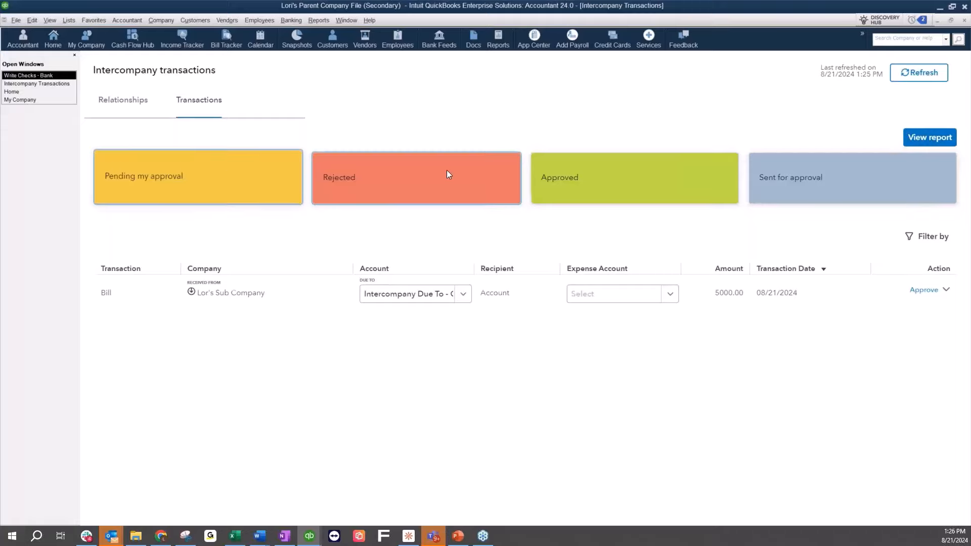
left_click(595, 177)
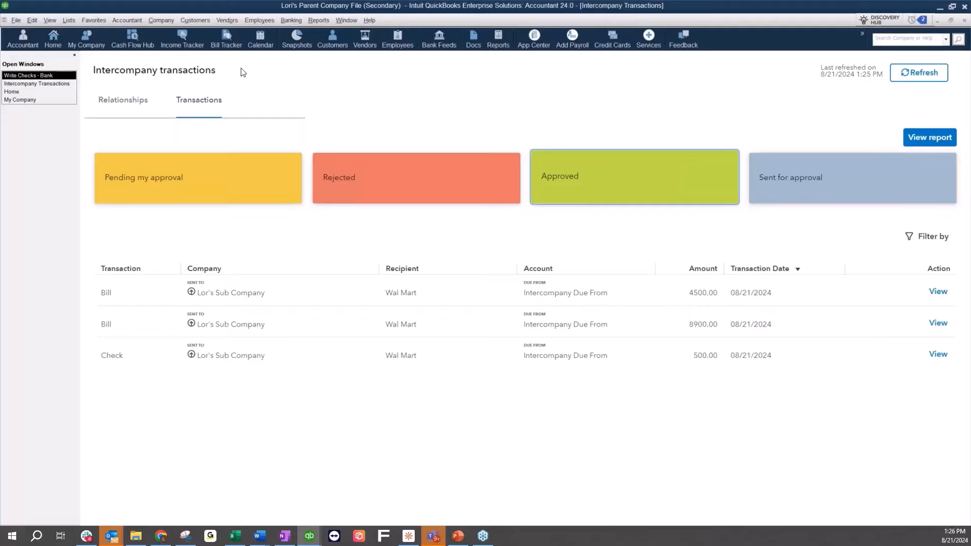
- Run the Profit & Loss Standard report for the parent company
left_click(319, 21)
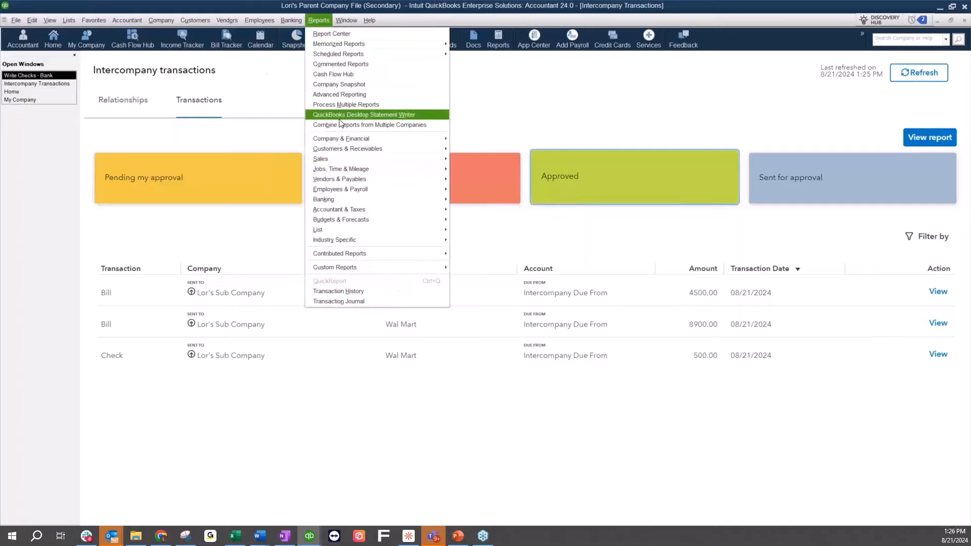
mouse_move(341, 138)
left_click(476, 134)
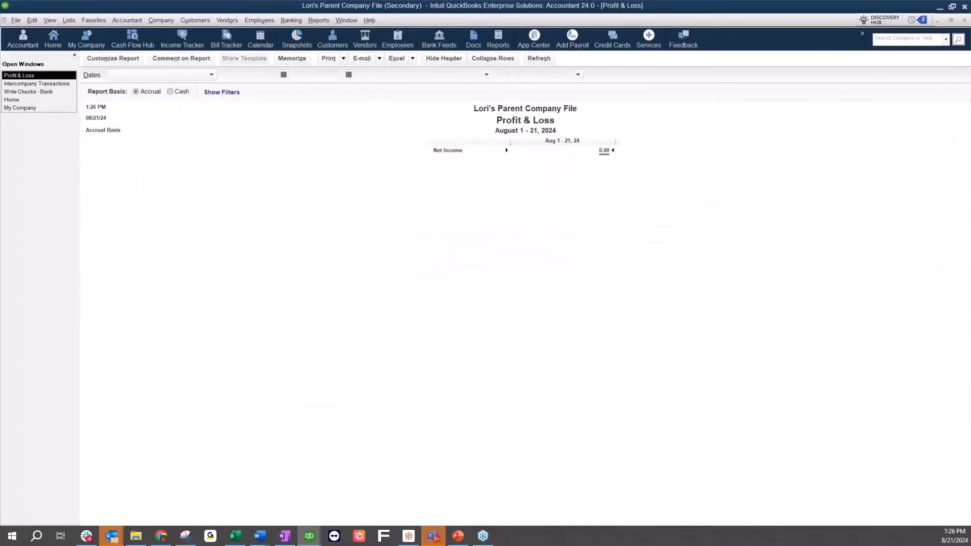
- Run the Balance Sheet Standard report for the parent company
left_click(317, 20)
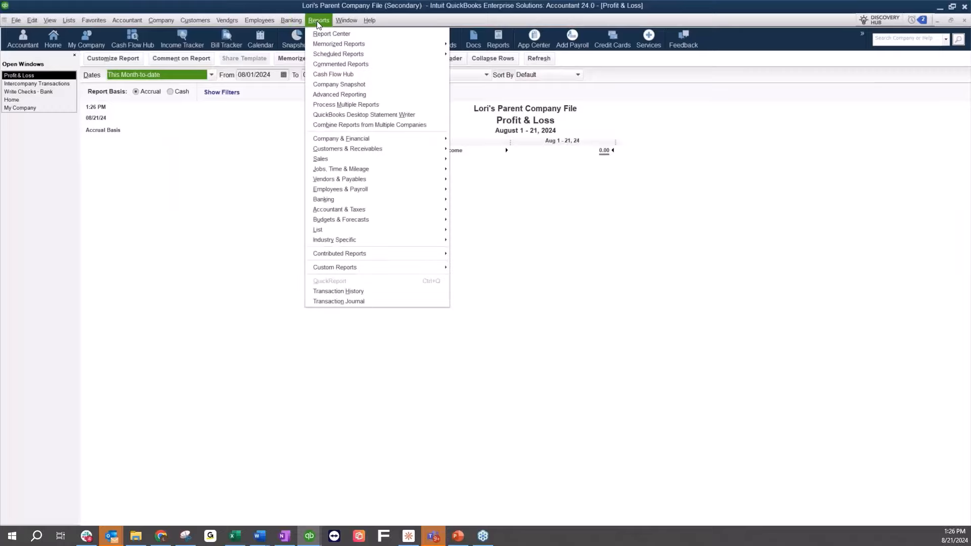
mouse_move(347, 137)
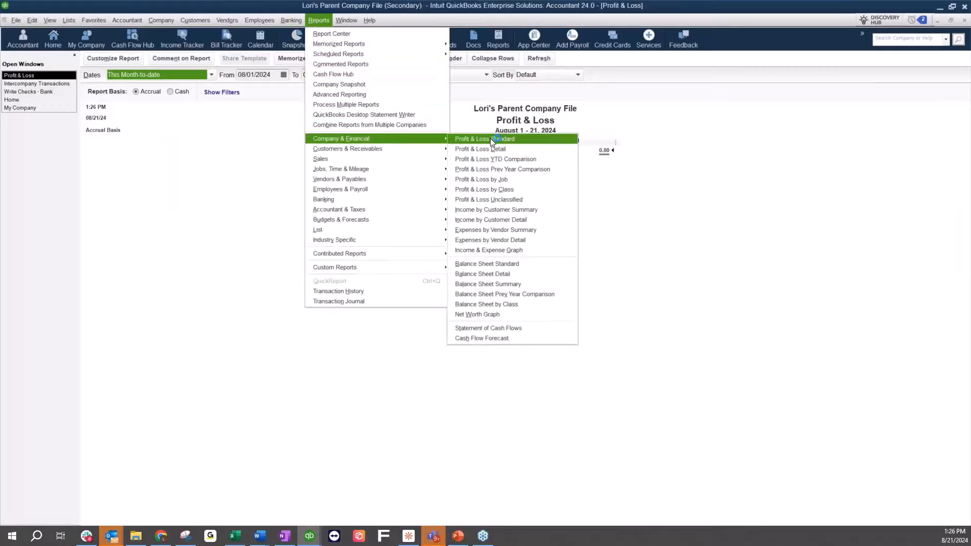
left_click(487, 263)
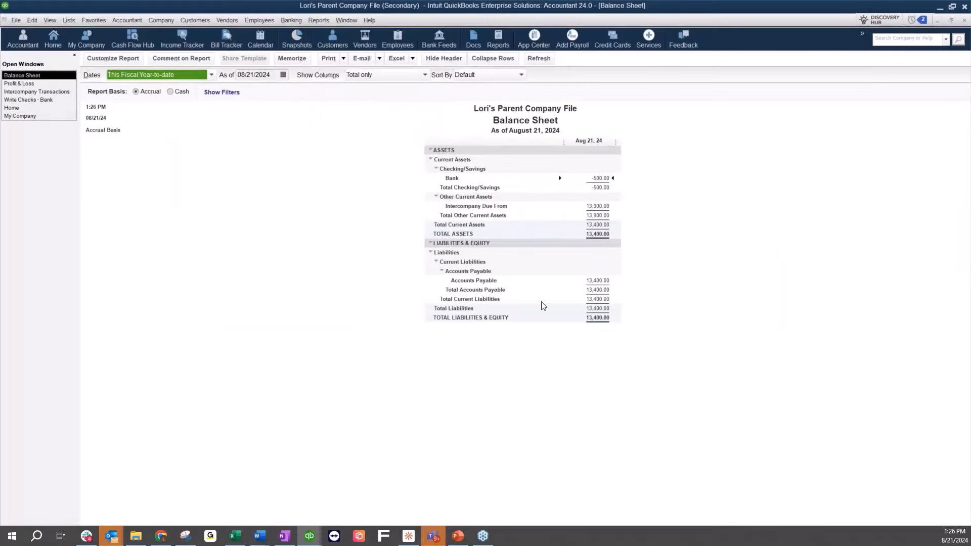